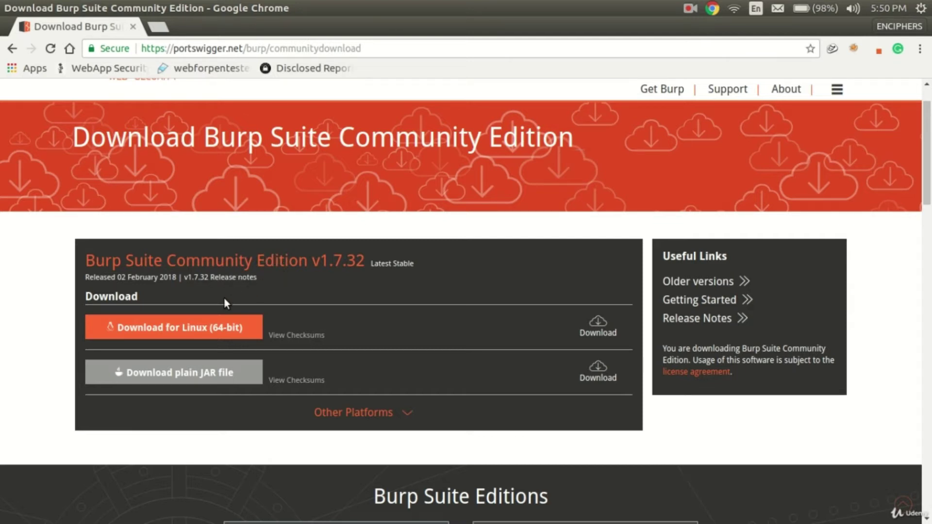
click(204, 327)
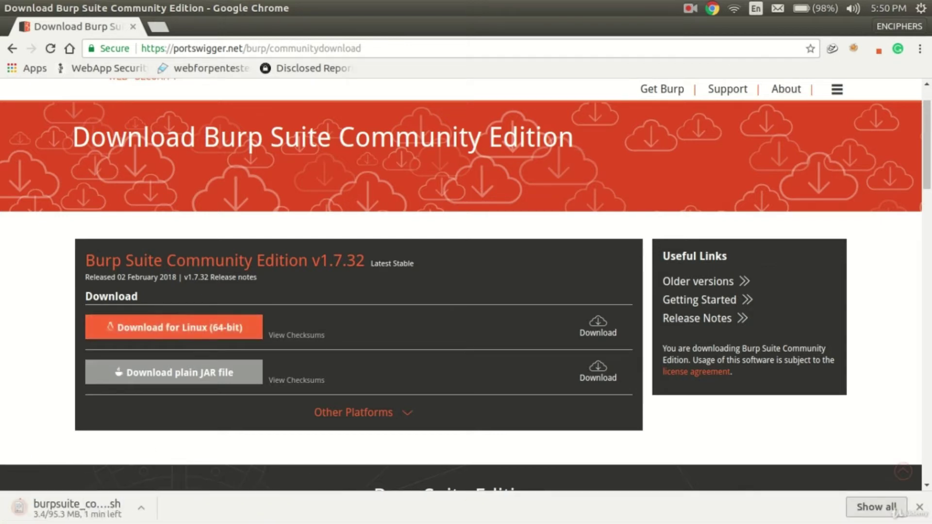
click(141, 508)
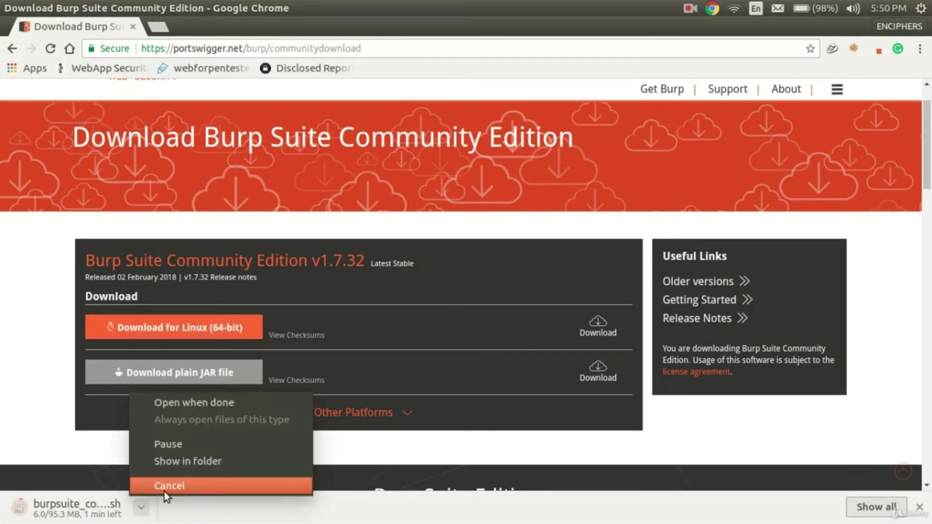
click(170, 487)
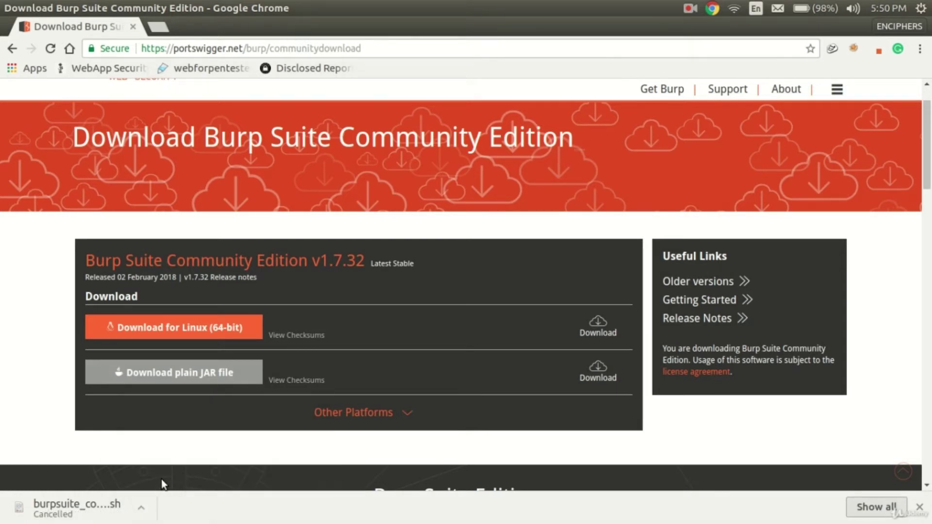
scroll(465, 190, down, 1)
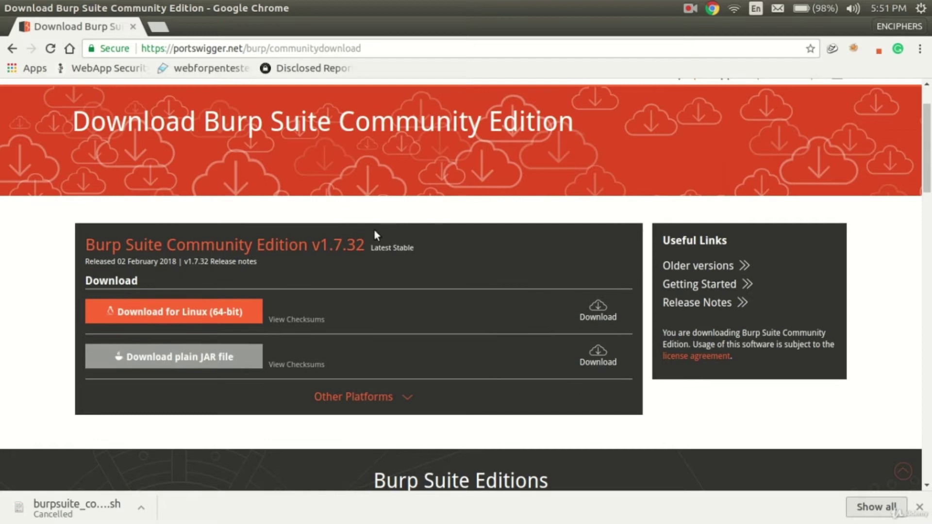
- Open a terminal, change to the Downloads directory and list its contents
mouse_move(3, 110)
click(13, 235)
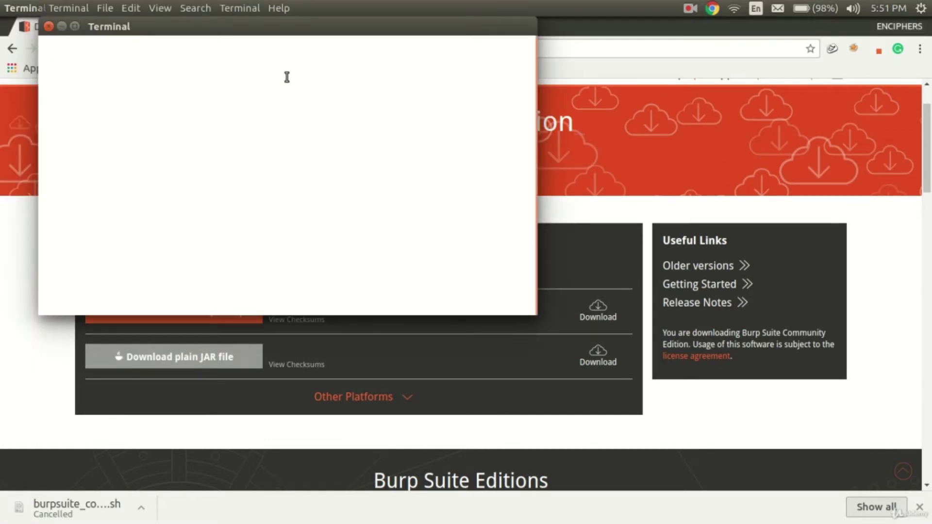
text(cd Dow)
key(Tab)
key(Return)
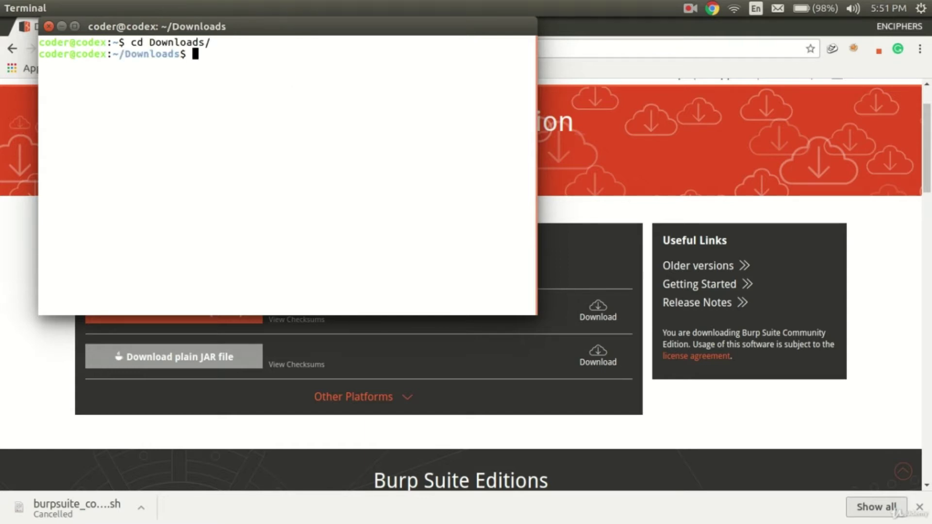
text(ls)
key(Return)
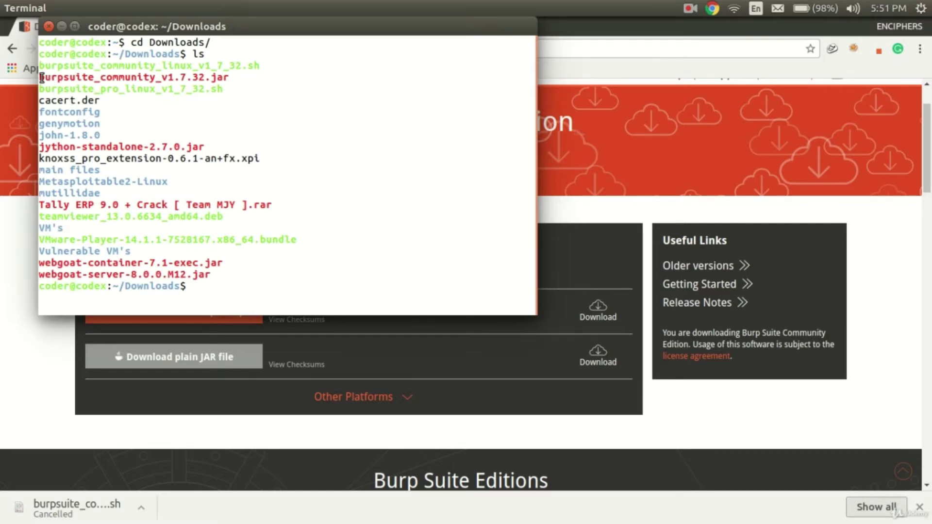
- Make the installer burpsuite_community_linux_v1_7_32.sh executable with chmod +x
drag(41, 65, 261, 65)
click(261, 78)
text(chmod +x bu)
key(Tab)
text(co)
key(Tab)
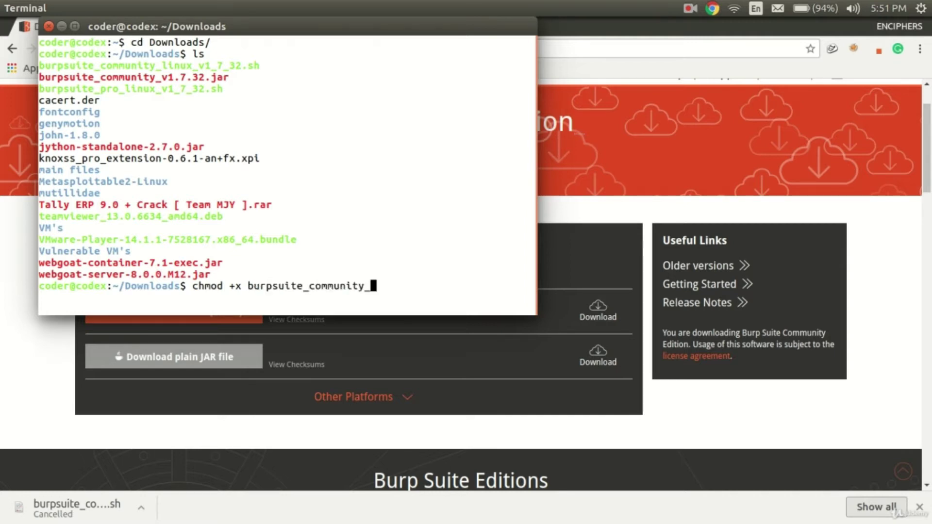
text(l)
key(Tab)
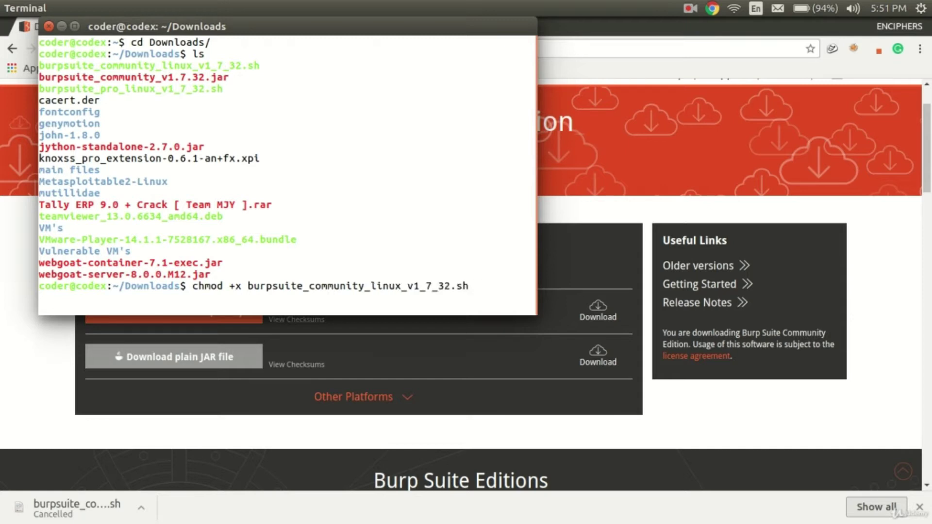
key(Return)
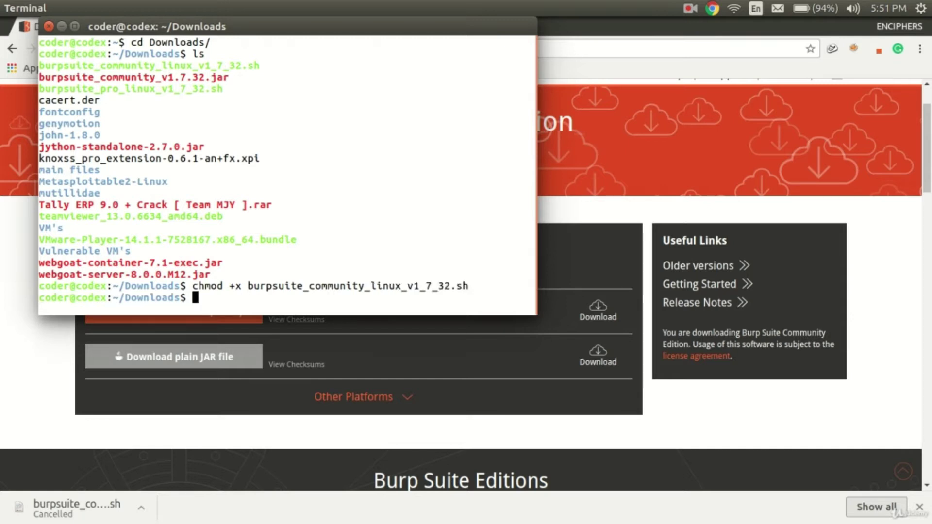
- Launch the Linux installer with ./burpsuite_community_linux_v1_7_32.sh from the Downloads directory
text(./bur)
key(Tab)
text(c)
key(Tab)
text(l)
key(Tab)
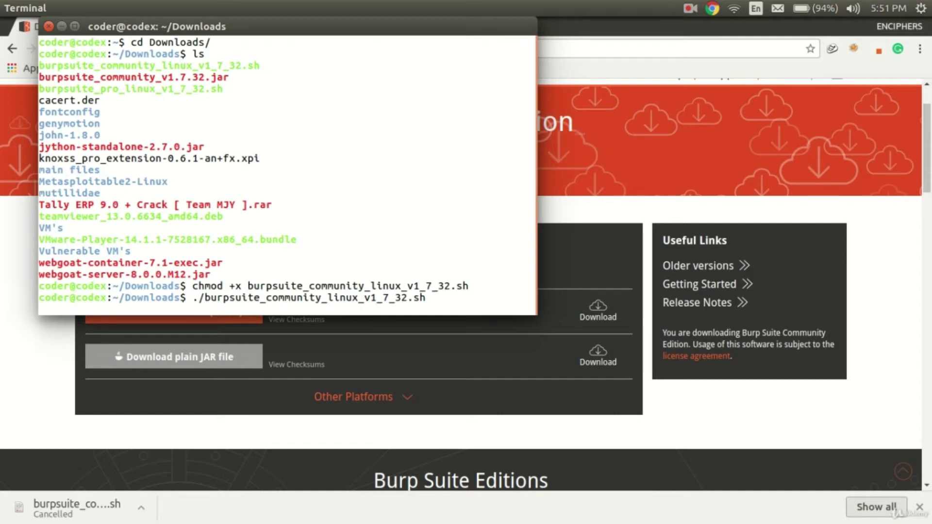
key(Return)
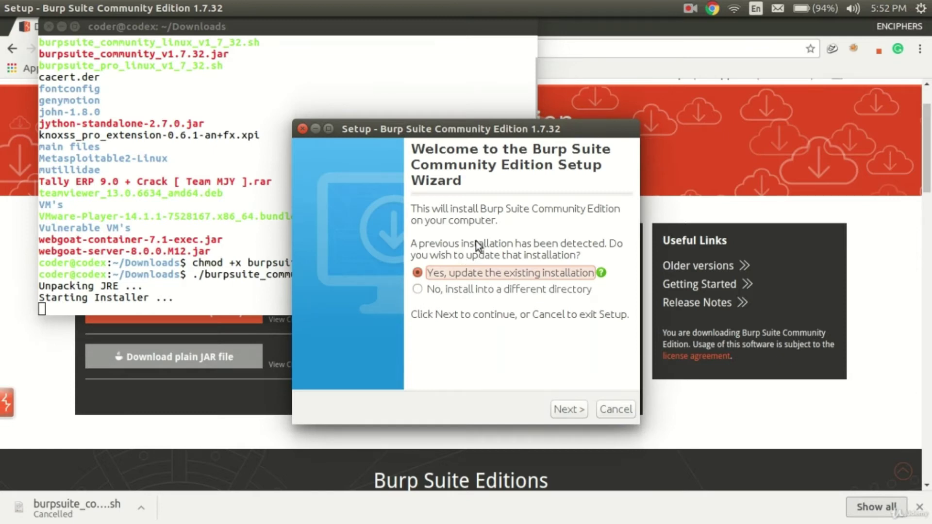
- Exit the Burp Suite setup wizard without installing and close the terminal
mouse_move(5, 159)
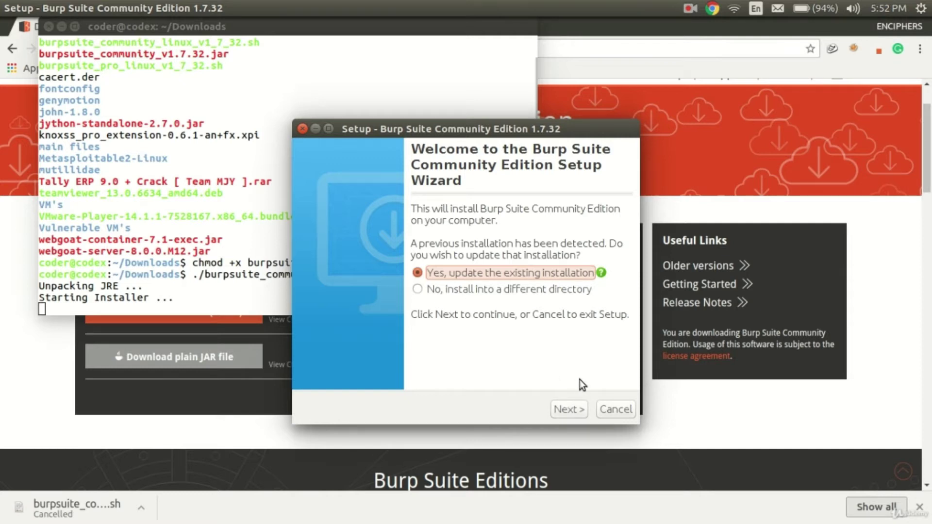
click(614, 406)
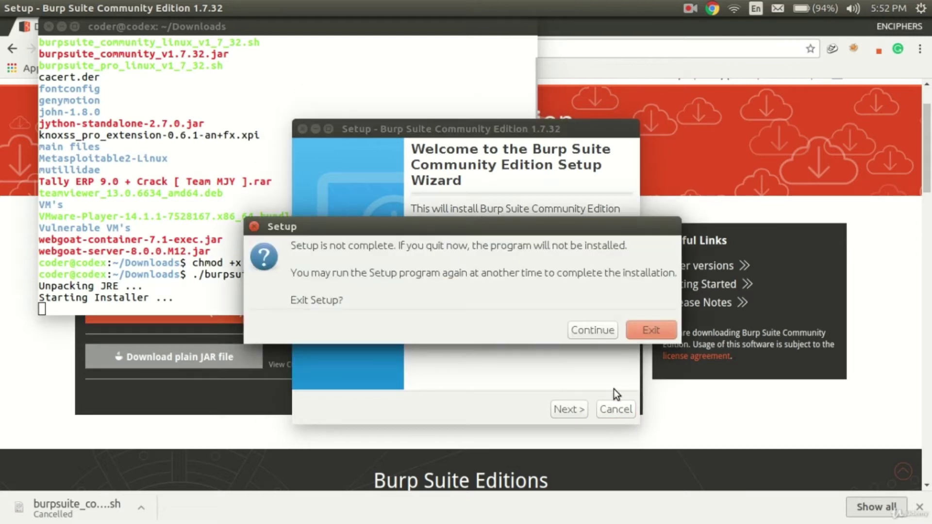
click(625, 331)
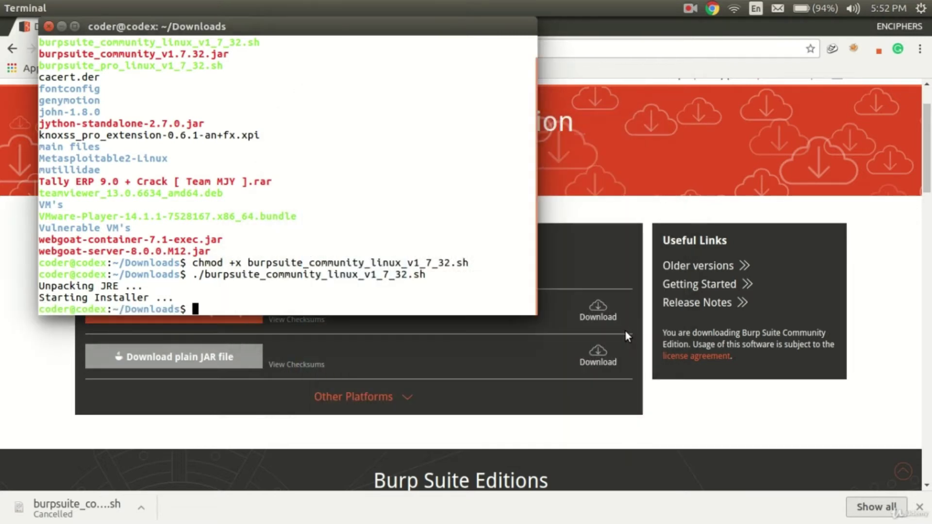
click(46, 27)
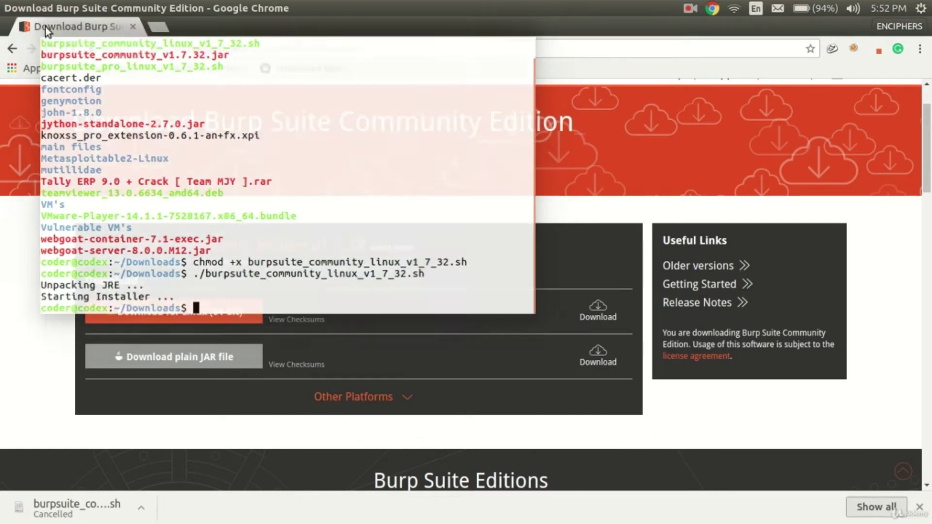
- Switch to the Burp Installation presentation in Google Slides and present the "Downloading and Installing Burp Suite" slide
mouse_move(11, 182)
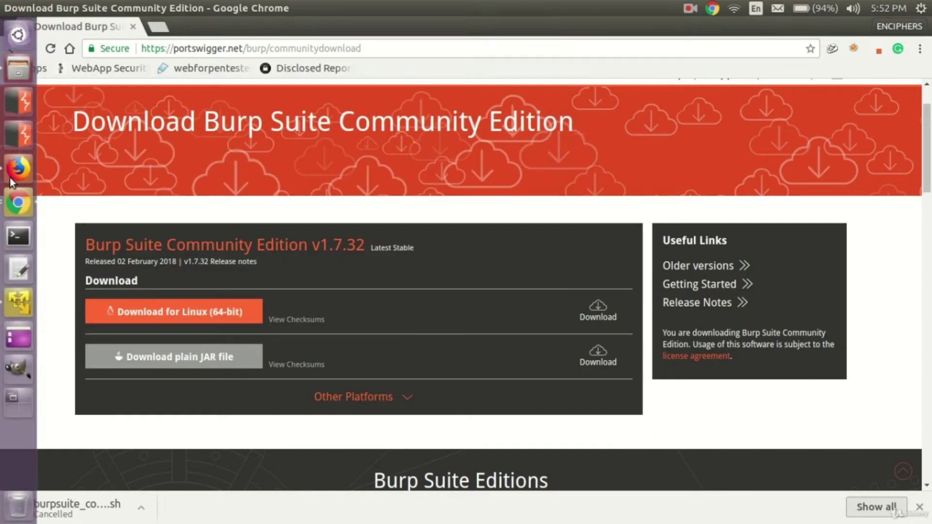
click(17, 202)
click(553, 225)
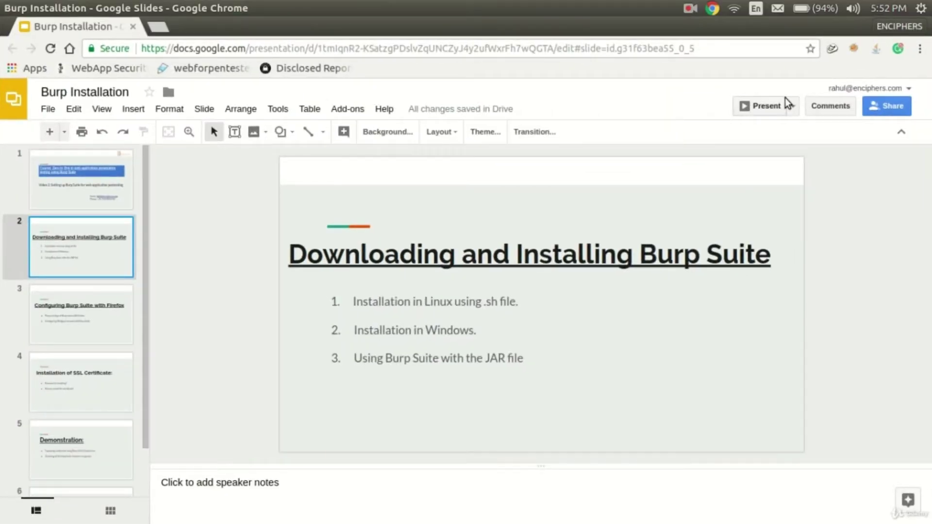
click(773, 107)
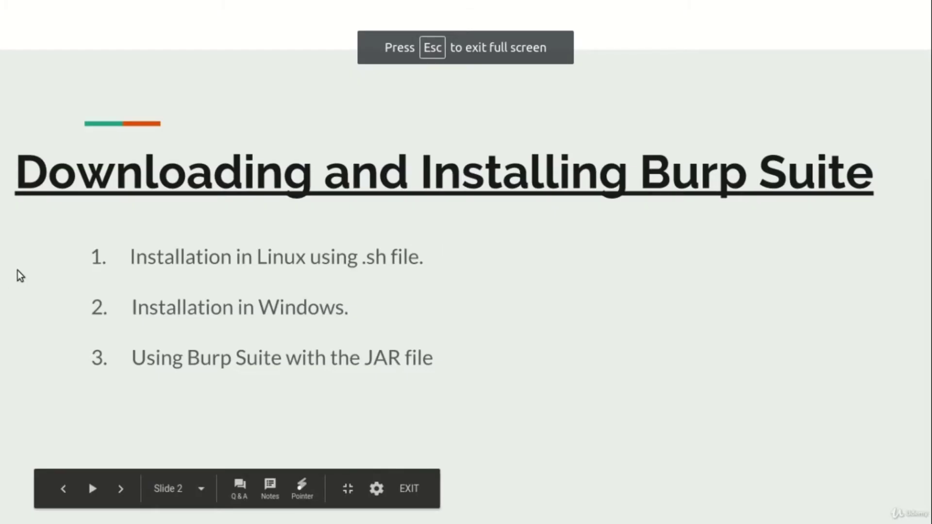
- Switch to the Windows 8 x64 virtual machine and review the Windows (64-bit) and plain JAR download options for Burp Suite Community Edition
key(alt+Tab)
key(alt+Tab)
key(alt+Tab)
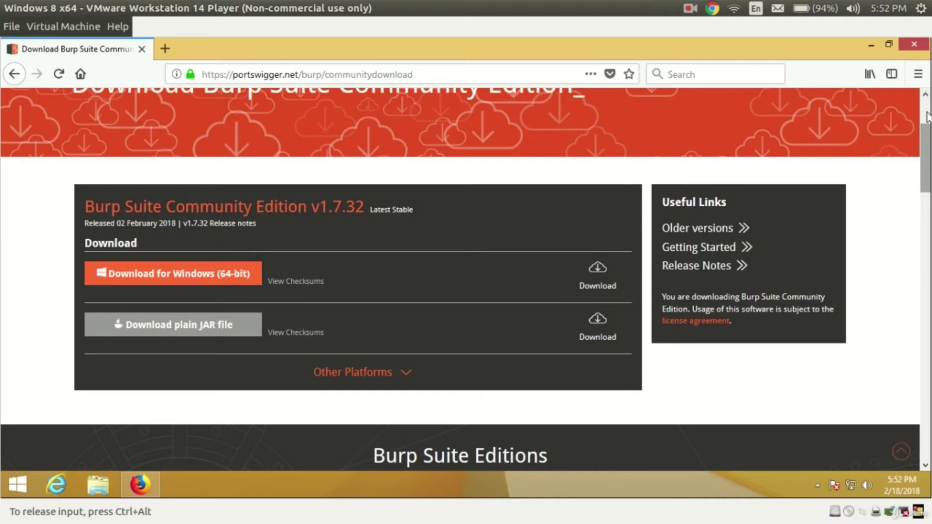
scroll(926, 117, up, 4)
scroll(926, 116, down, 2)
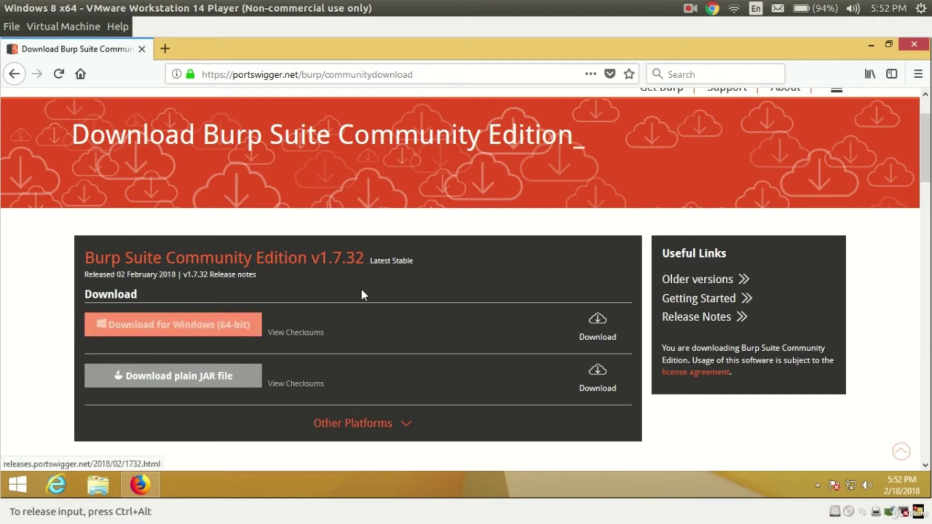
click(235, 328)
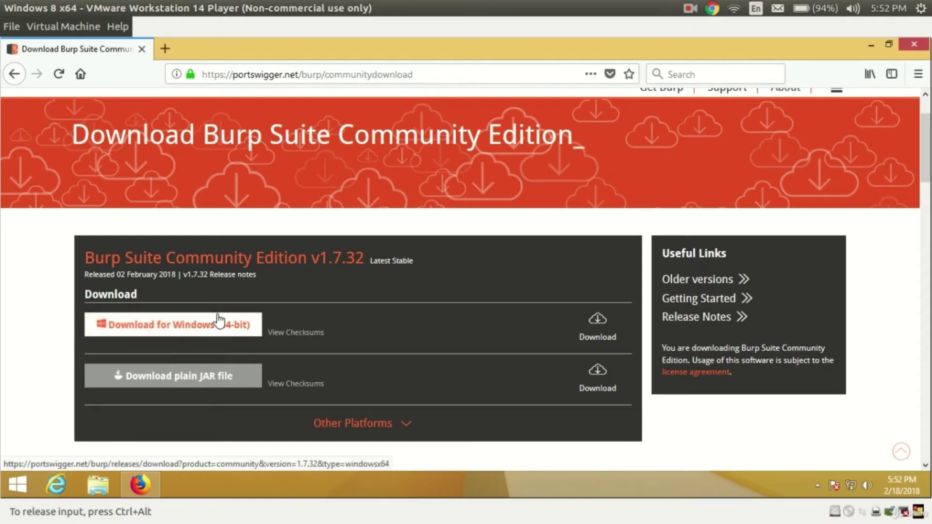
click(228, 383)
- Run the burpsuite_community_windows-x64_v1_7_32.exe installer from the Downloads folder and allow it to make changes to the computer
click(102, 478)
click(252, 164)
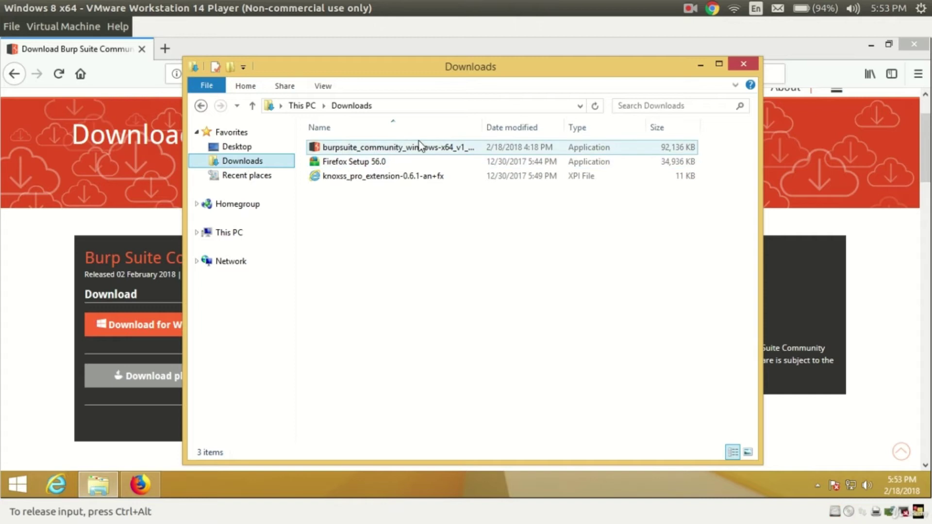
click(418, 141)
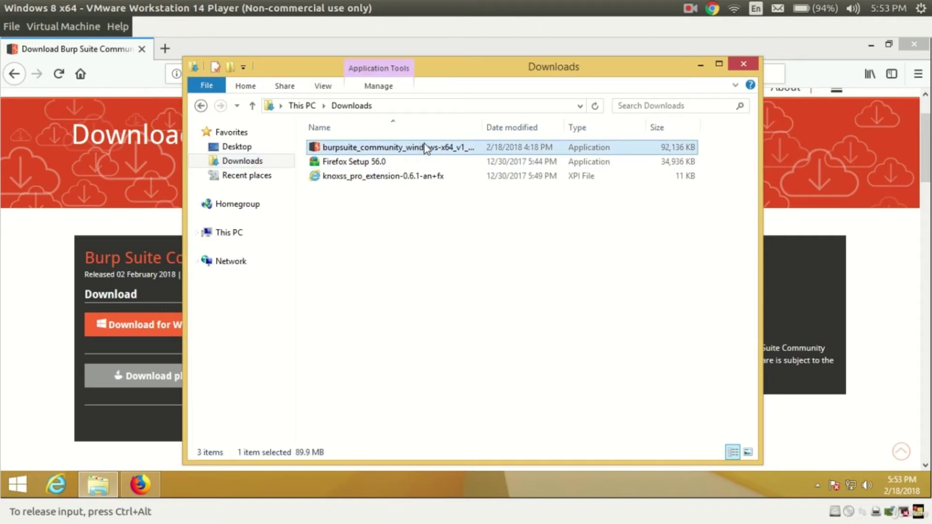
double_click(461, 148)
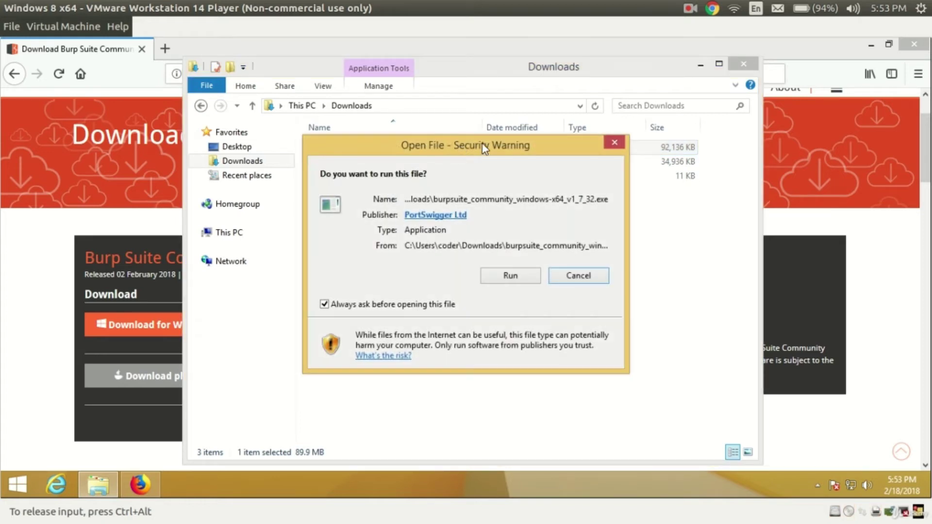
click(522, 273)
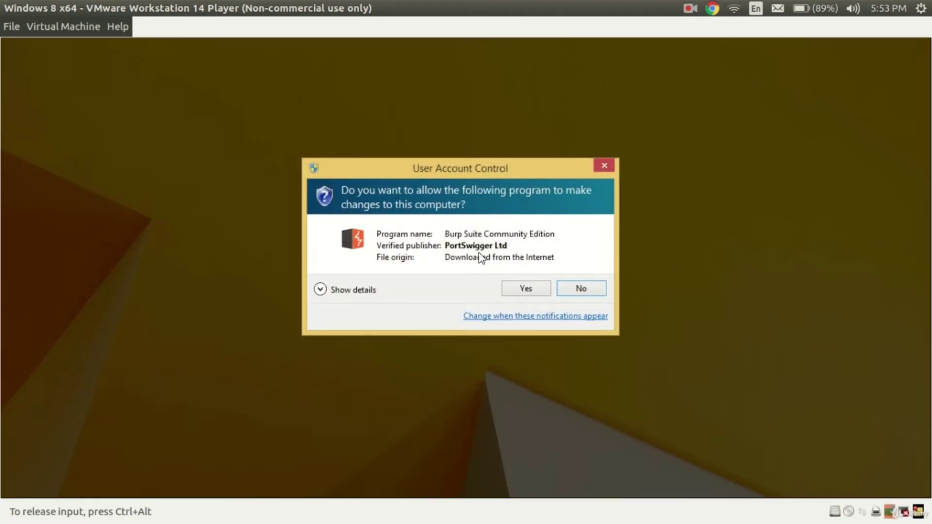
click(527, 288)
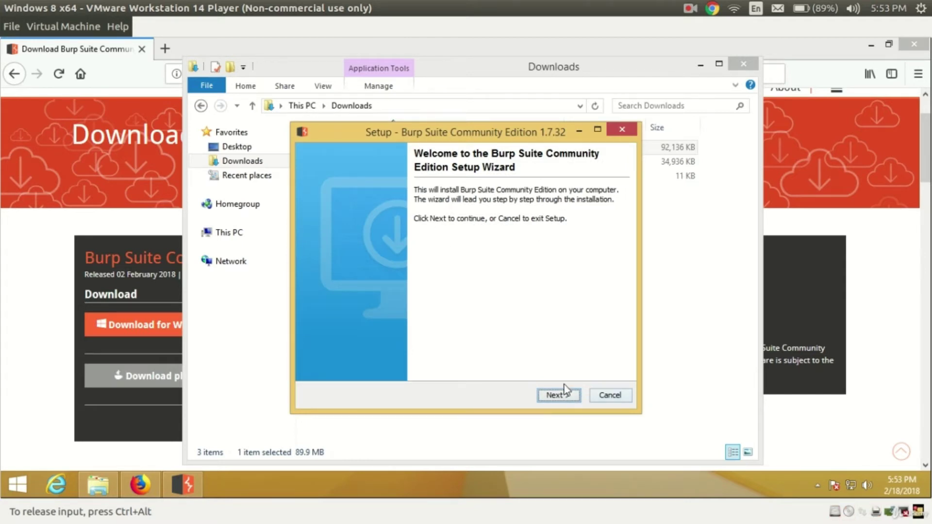
- Install Burp Suite to C:\Program Files\BurpSuiteCommunity with the Start Menu folder "Burp Suite Community Edition" and finish the setup
click(556, 395)
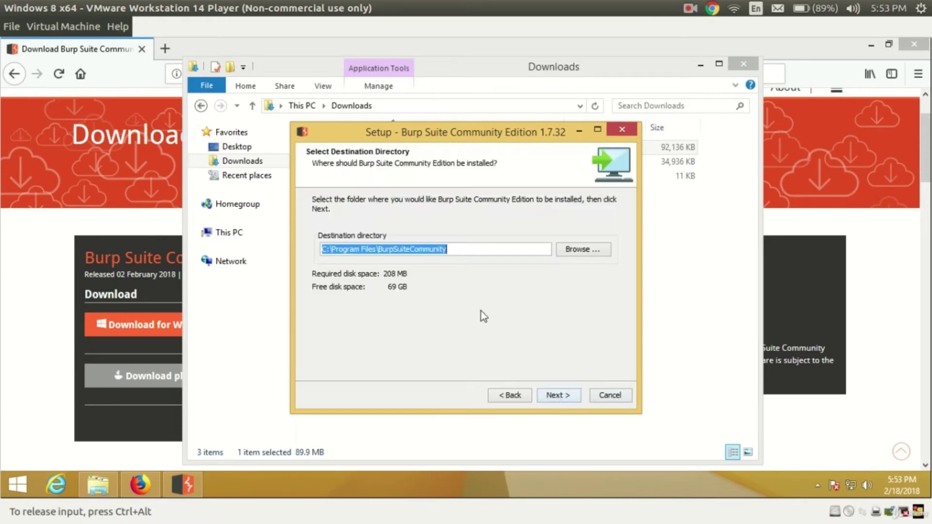
click(558, 396)
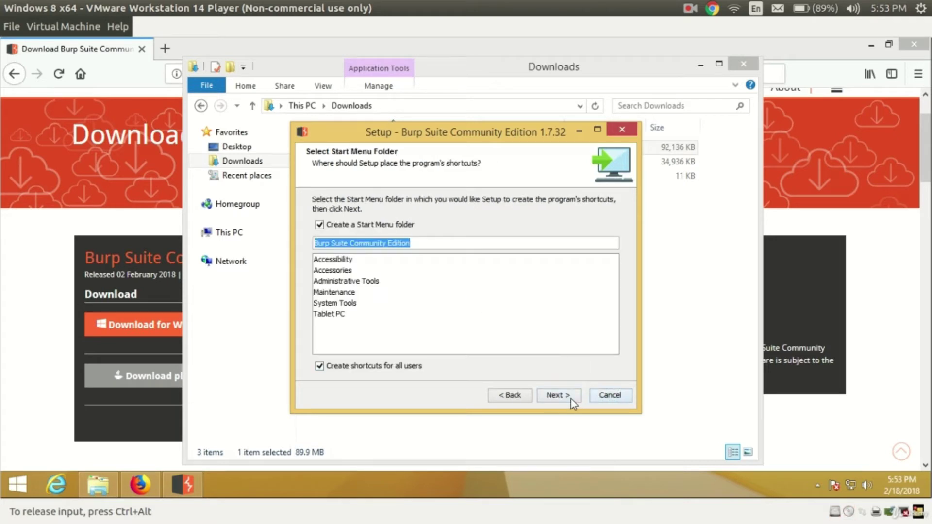
click(563, 399)
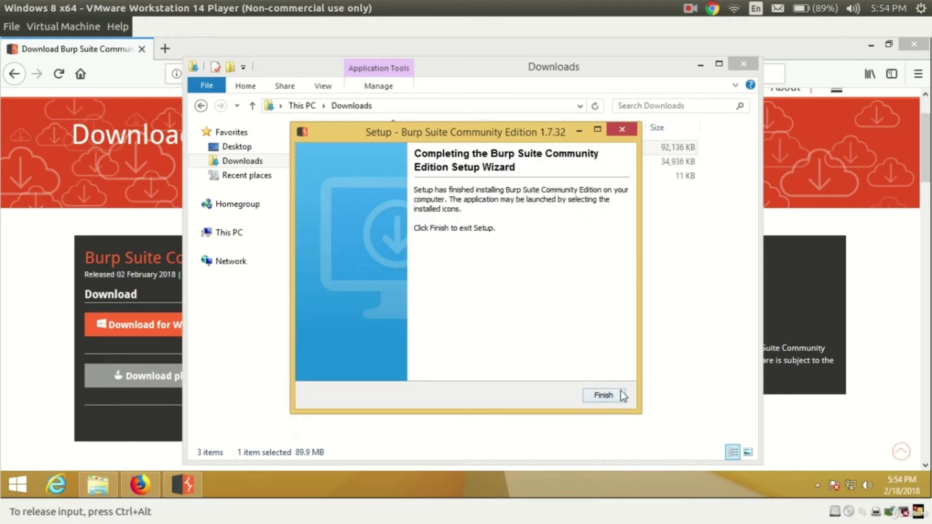
click(601, 396)
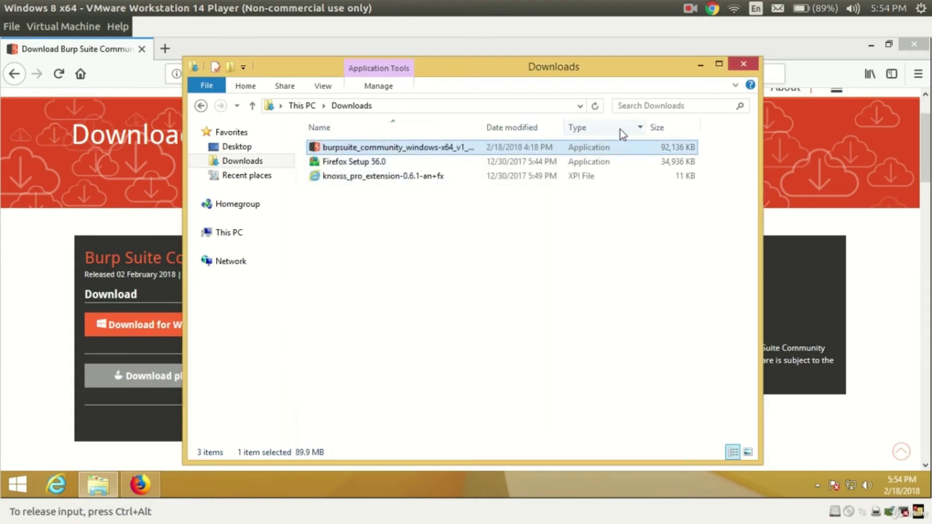
- Close the Downloads folder and Firefox, and open the Windows Start screen
click(743, 64)
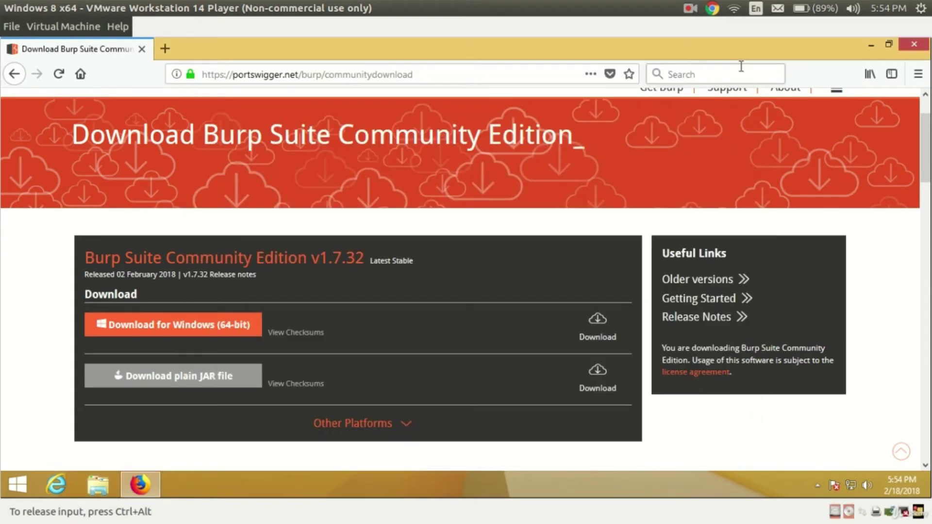
click(913, 44)
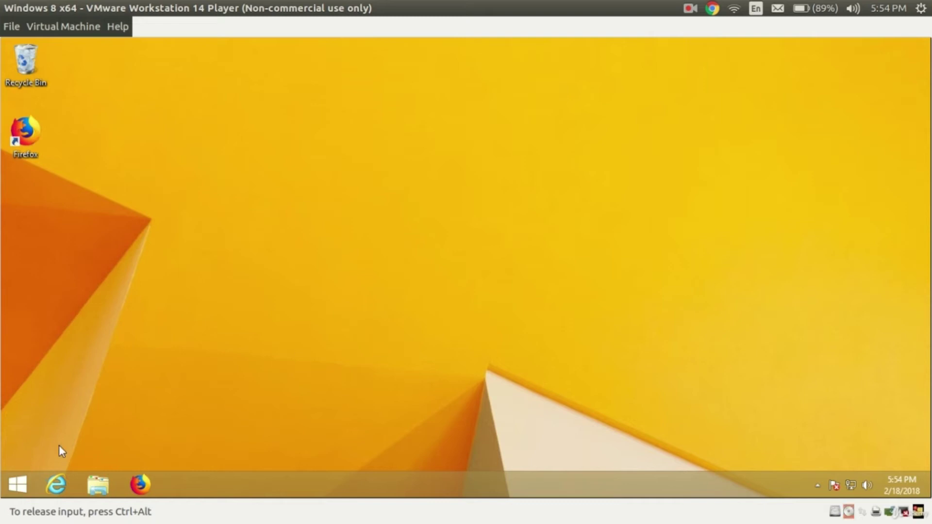
click(12, 482)
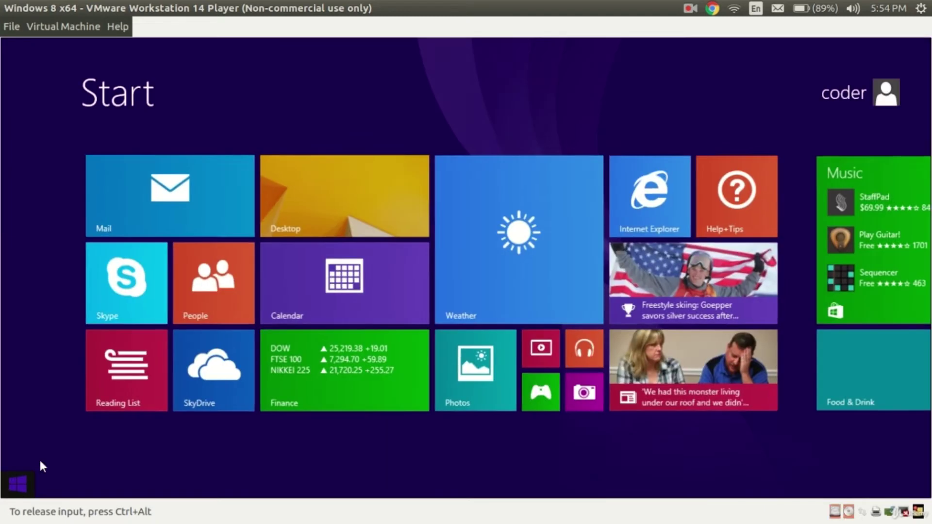
click(300, 444)
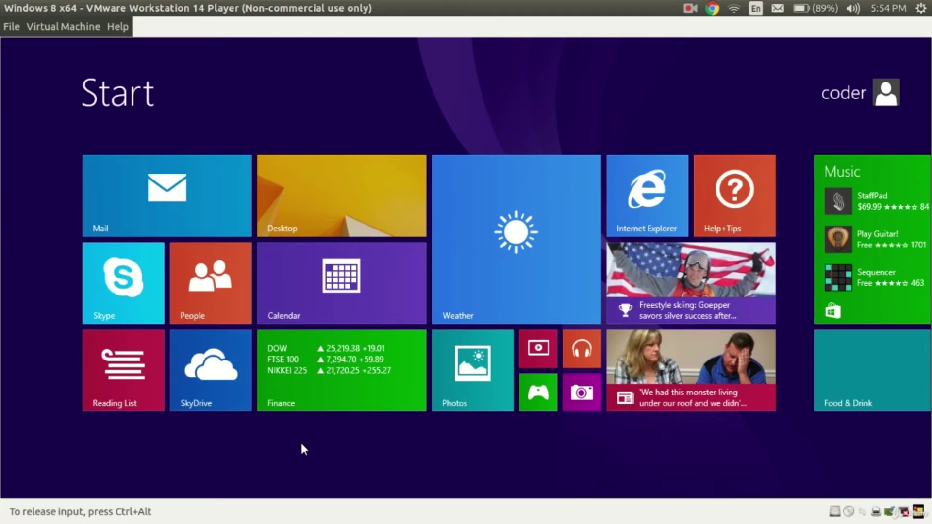
- Search the Start screen for "burp", launch Burp Suite Community Edition and accept its licence agreement
text(bur)
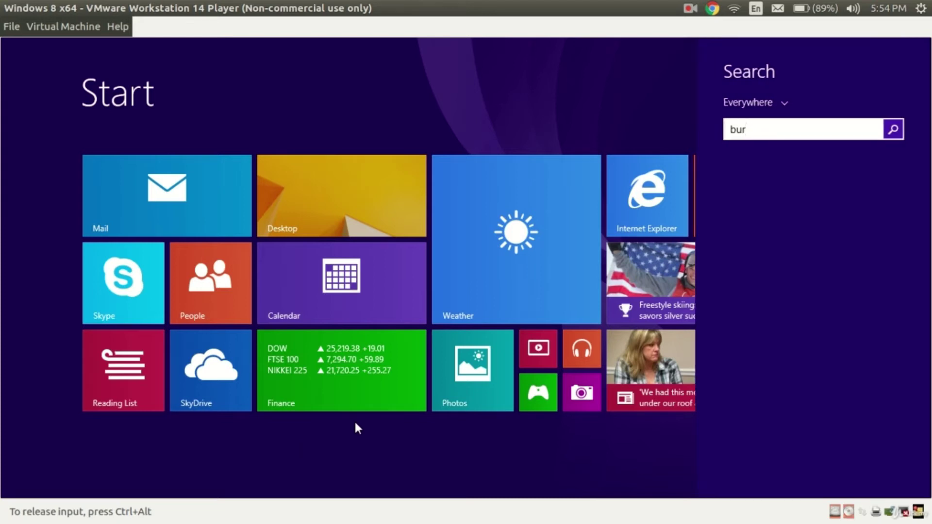
text(p Suite Community Edition)
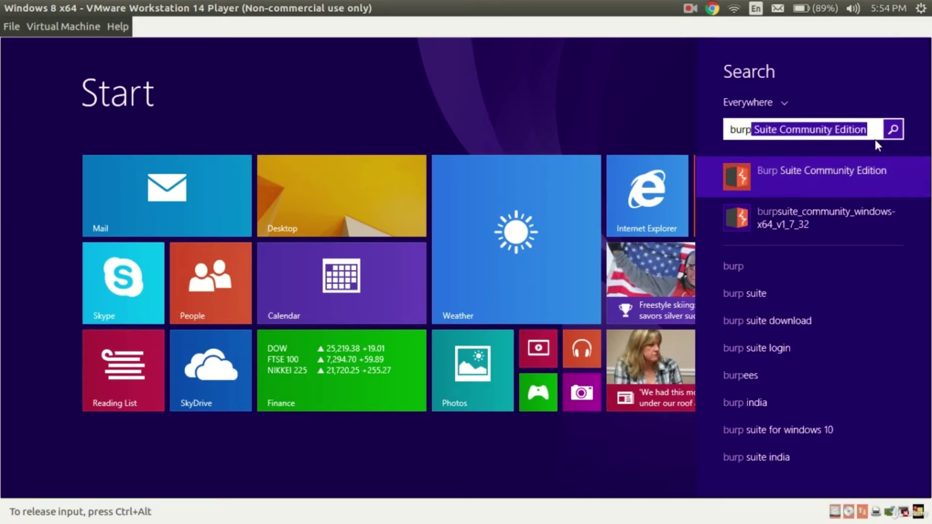
click(817, 179)
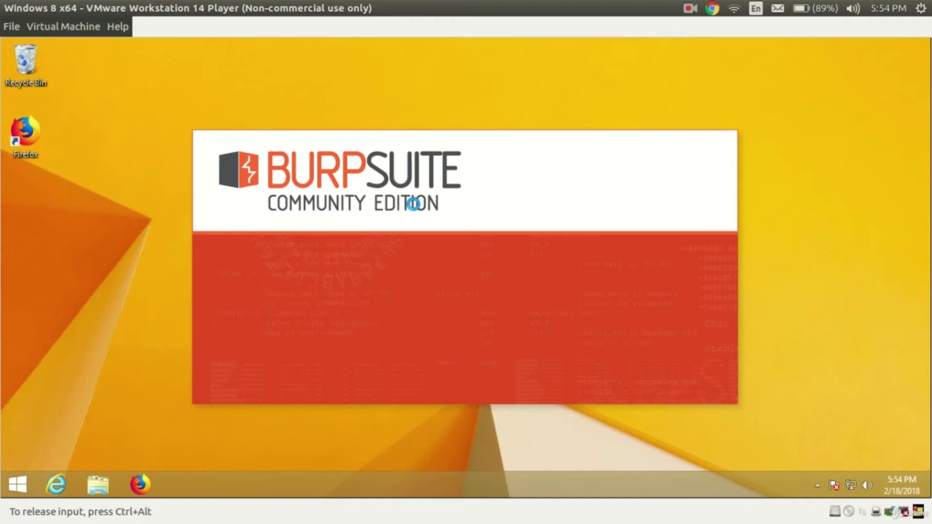
mouse_move(2, 165)
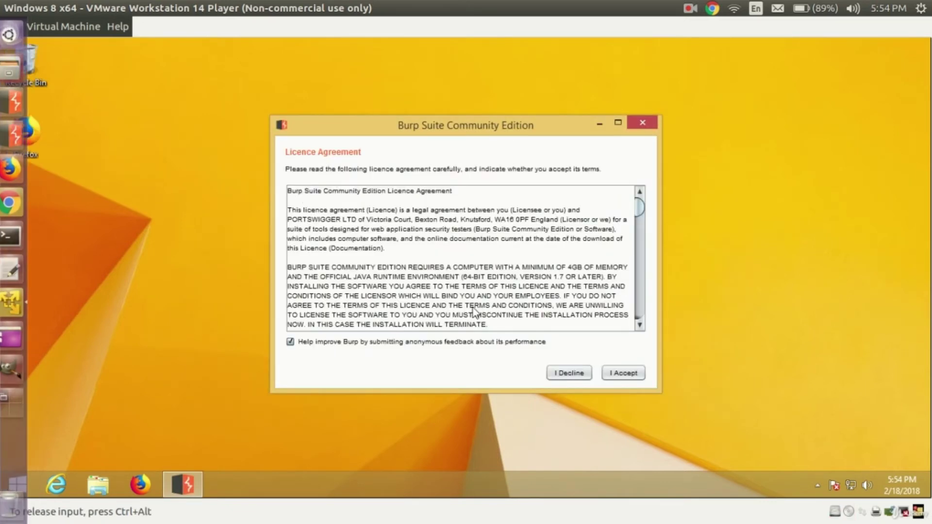
click(623, 372)
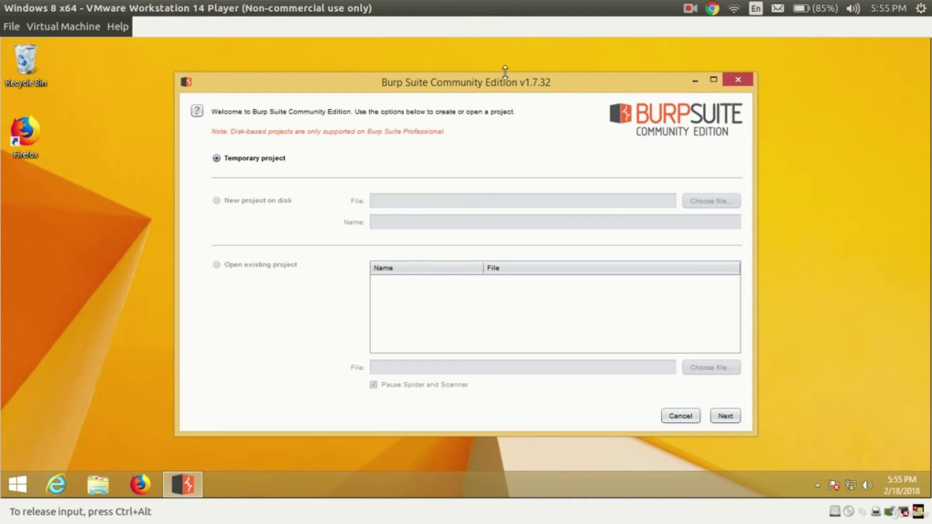
- Close the Burp Suite project startup window in the Windows virtual machine and confirm the exit
click(736, 80)
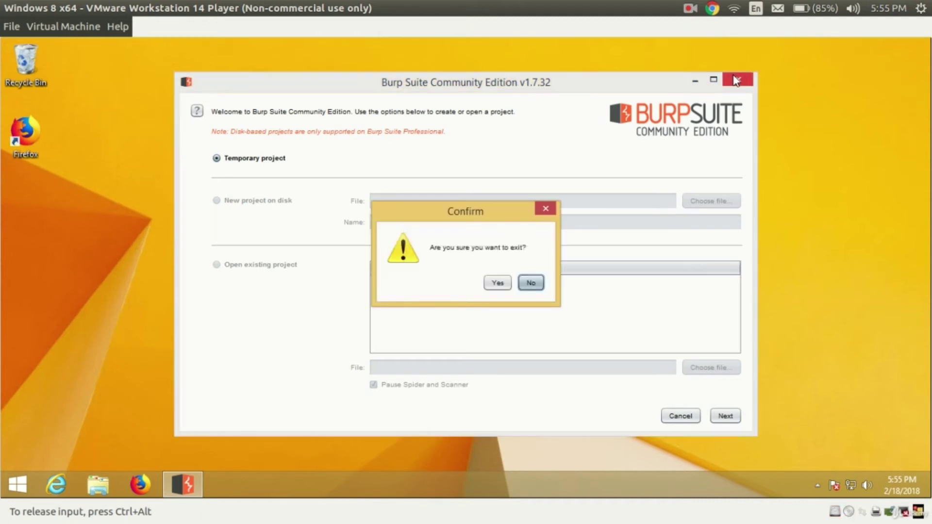
click(496, 283)
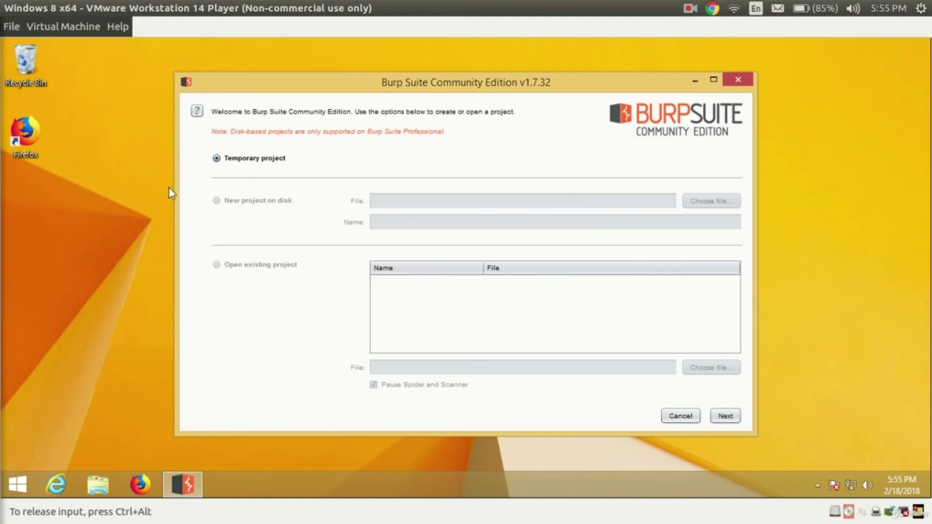
click(737, 80)
- Try to quit VMware Player while the Windows 8 x64 virtual machine is running
mouse_move(1, 323)
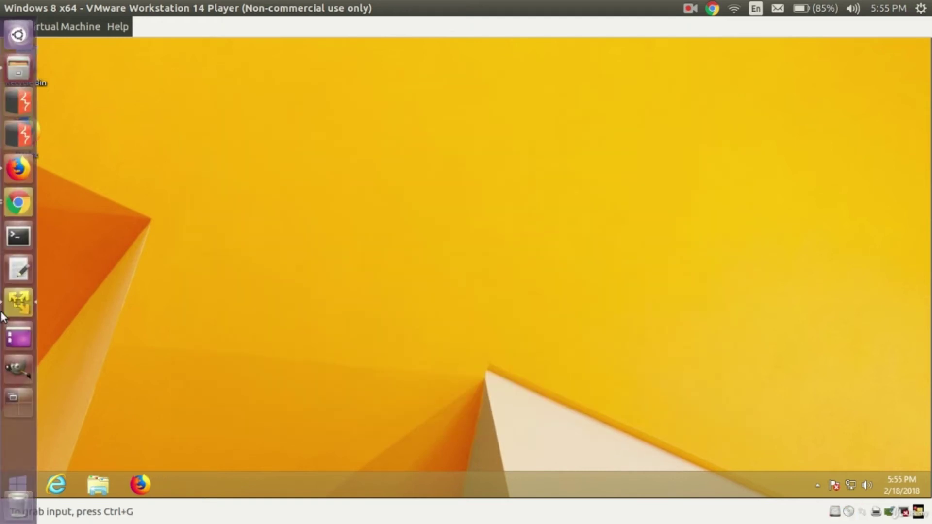
right_click(13, 303)
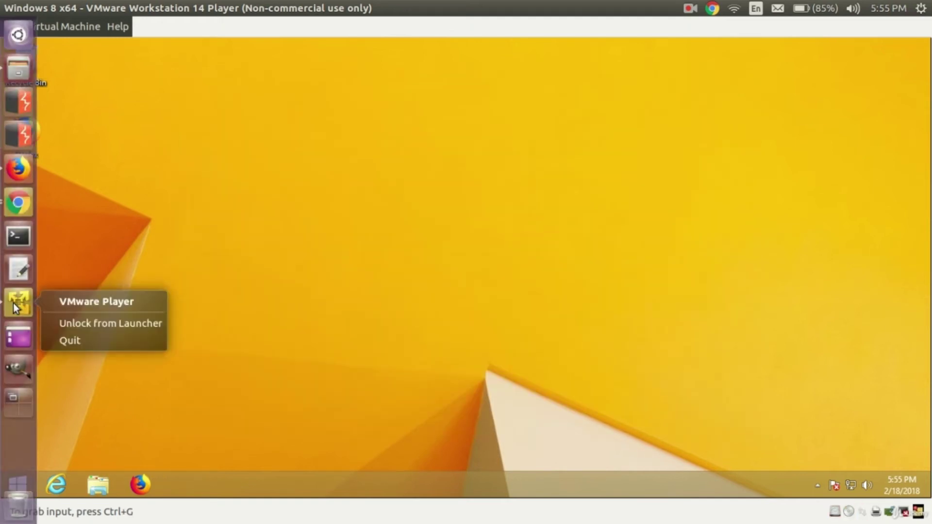
click(81, 337)
click(492, 341)
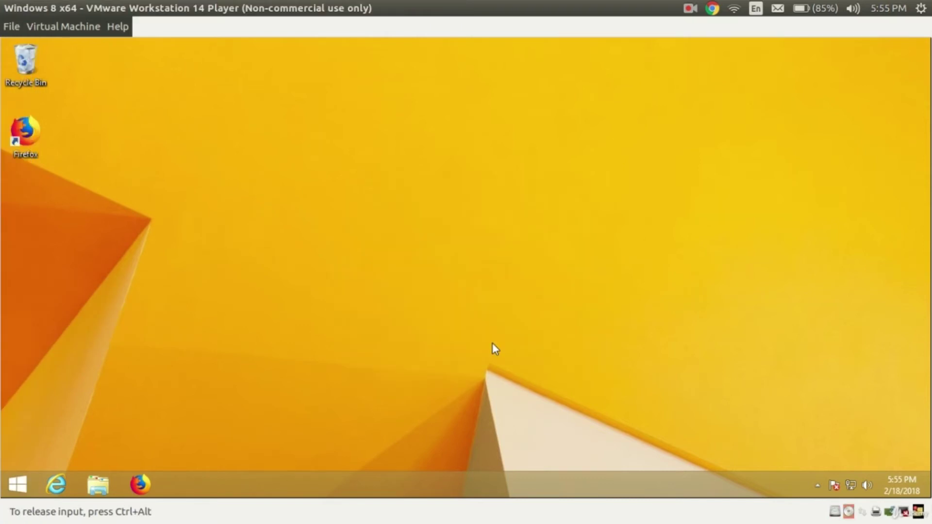
- Switch to the Burp Suite Community Edition download page in Chrome and dismiss the downloads bar
mouse_move(2, 339)
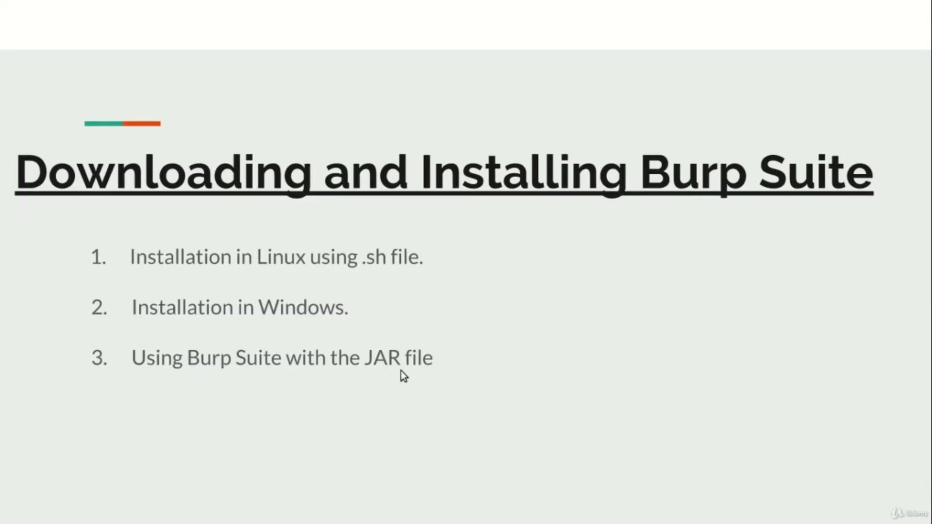
key(alt+Tab)
click(324, 275)
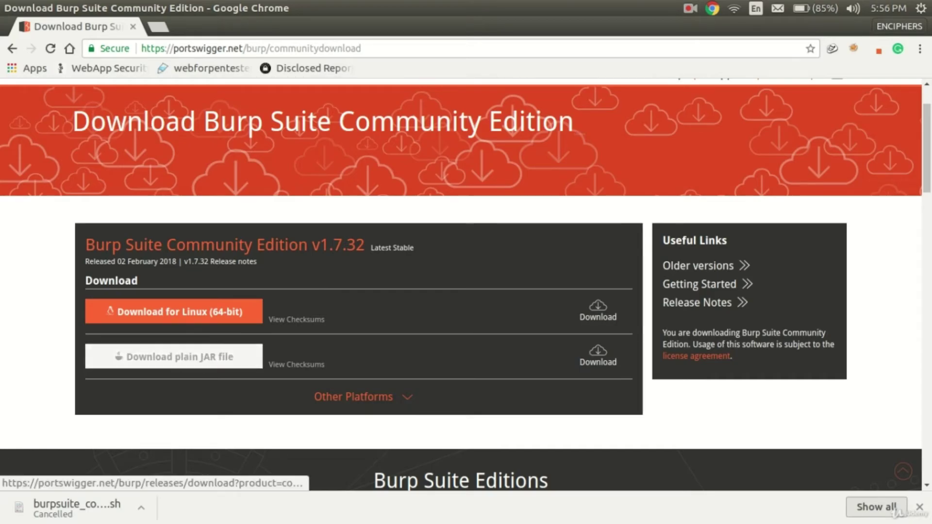
click(919, 507)
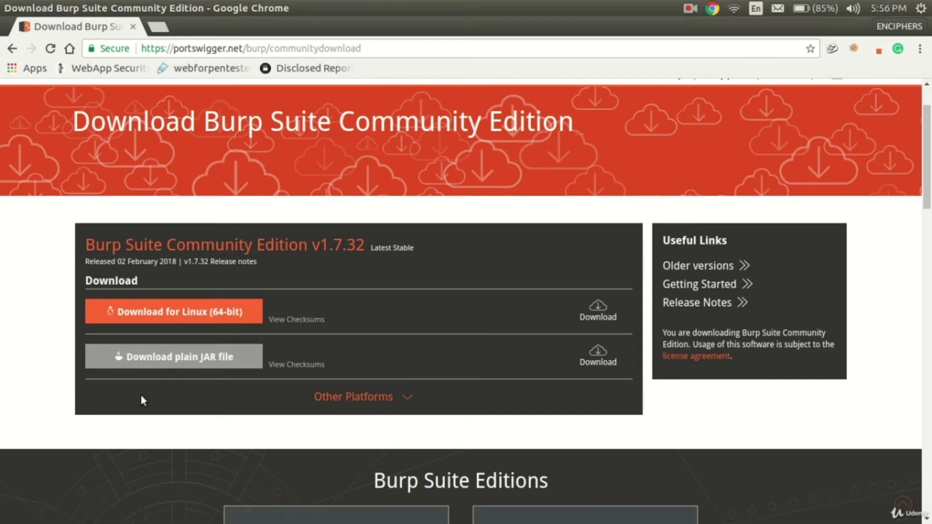
- Open a terminal, list the files in the Downloads directory and highlight burpsuite_community_v1.7.32.jar
mouse_move(3, 317)
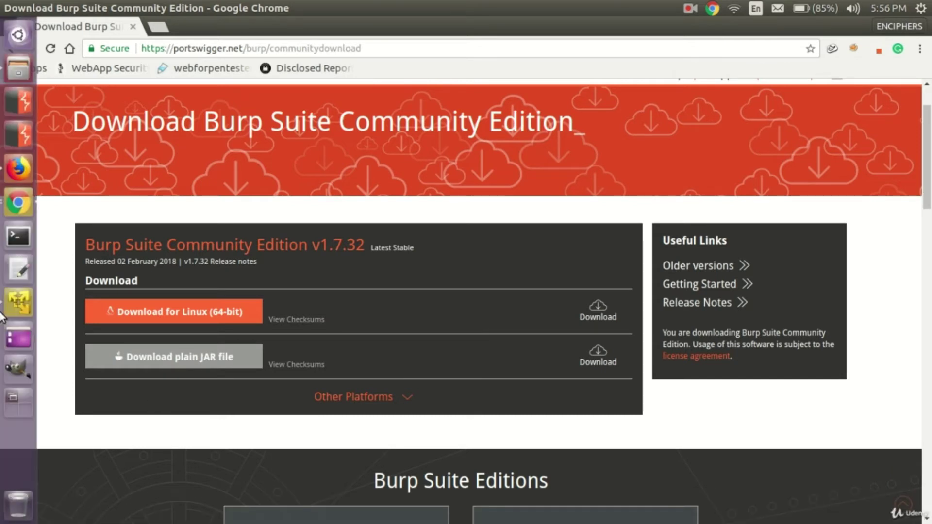
click(18, 235)
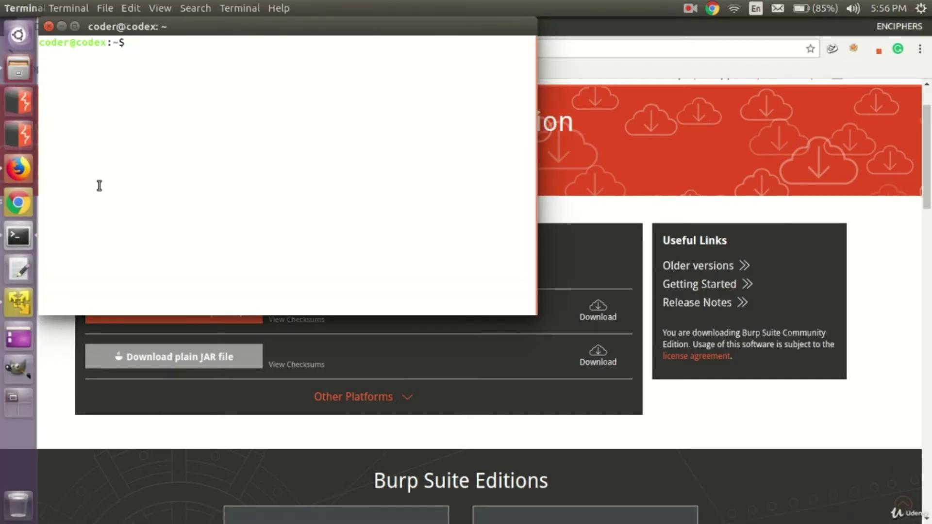
text(cd Downloads/)
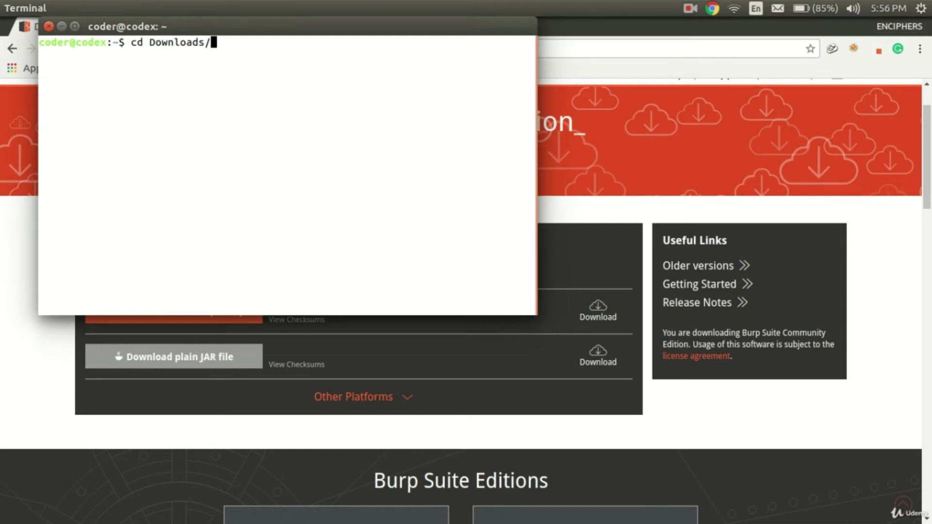
key(Return)
text(ls)
key(Return)
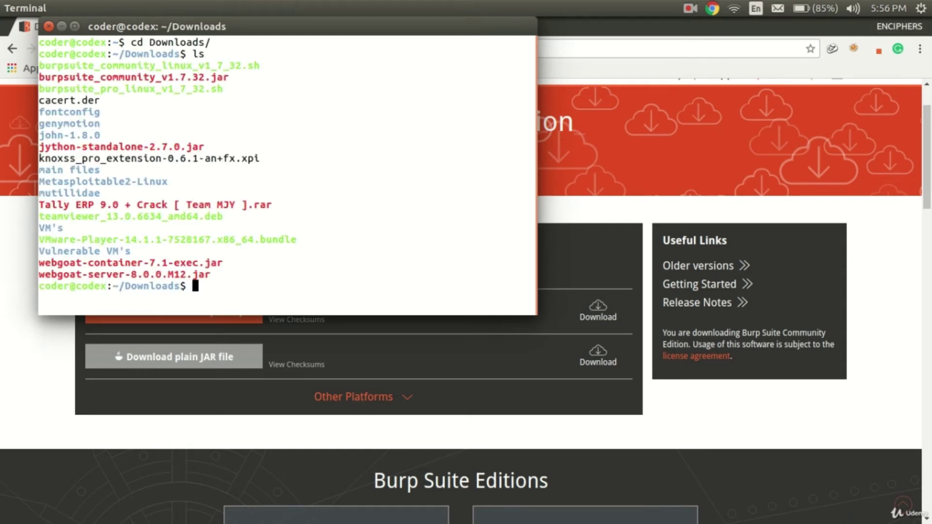
drag(39, 77, 239, 81)
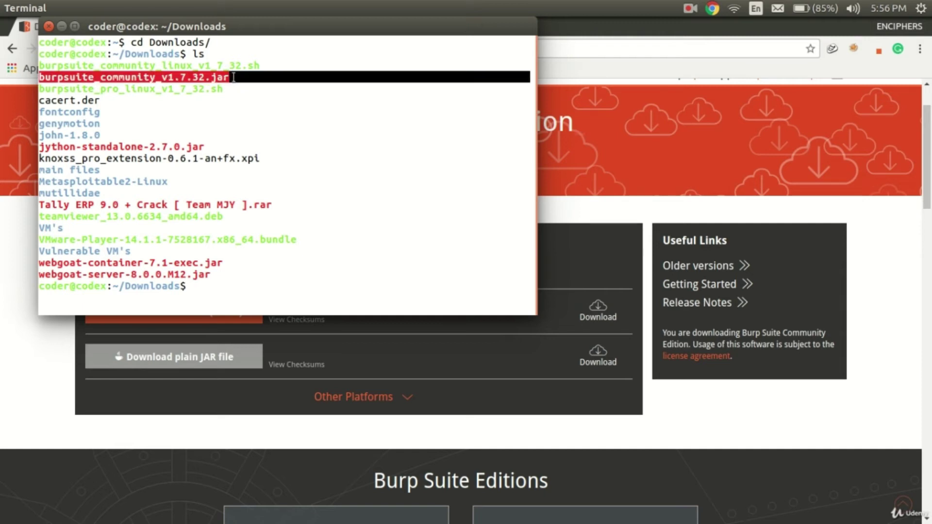
- Clear the terminal and launch Burp Suite with the command java -jar burpsuite_community_v1.7.32.jar
click(223, 283)
text(clear)
key(Return)
text(java )
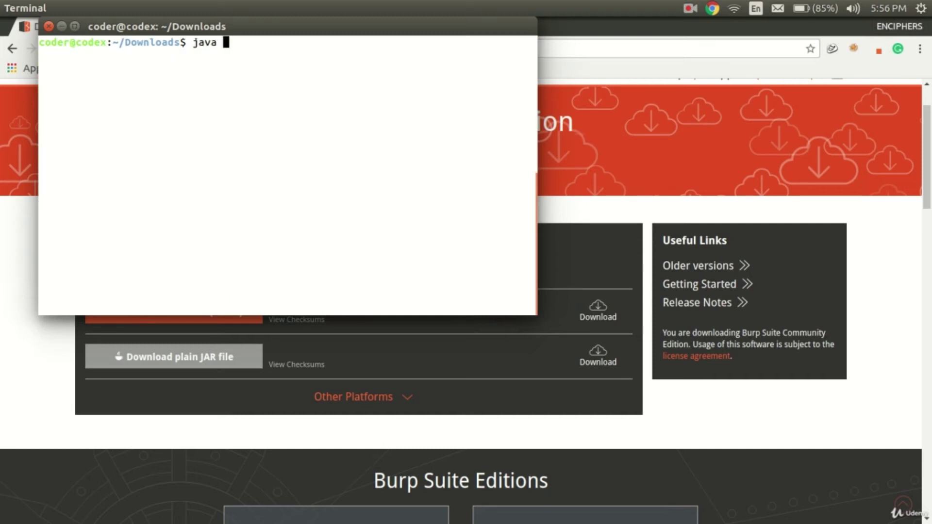
text(-jar bur)
key(Tab)
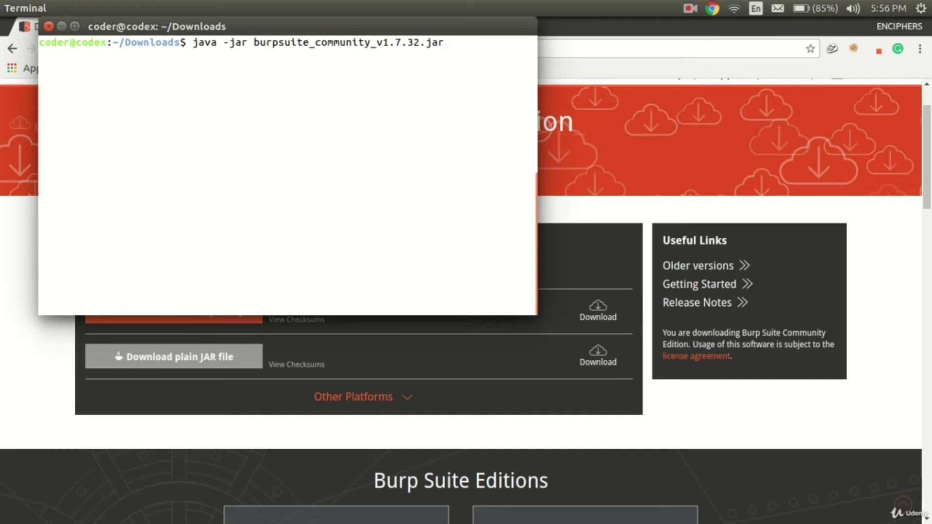
key(Return)
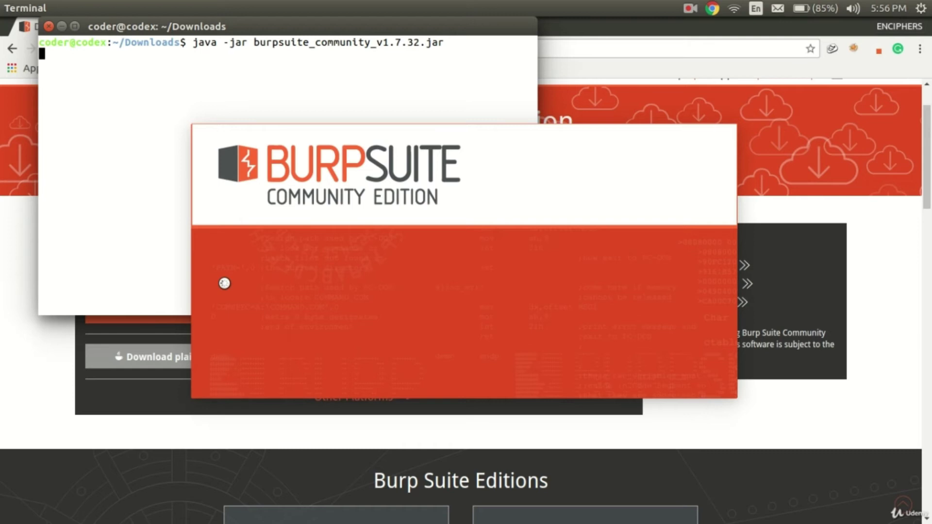
- Return to the Windows 8 x64 virtual machine and try to close its window
mouse_move(2, 243)
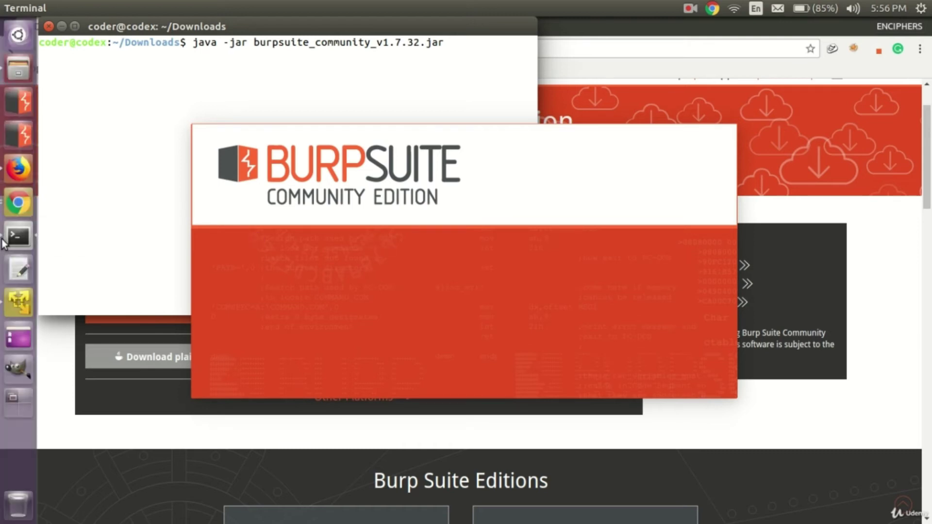
click(10, 298)
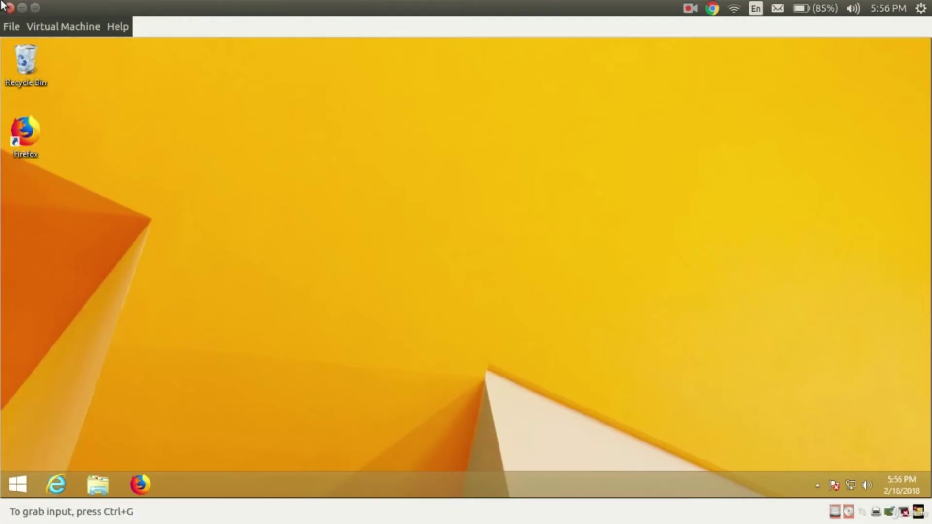
click(7, 7)
click(487, 339)
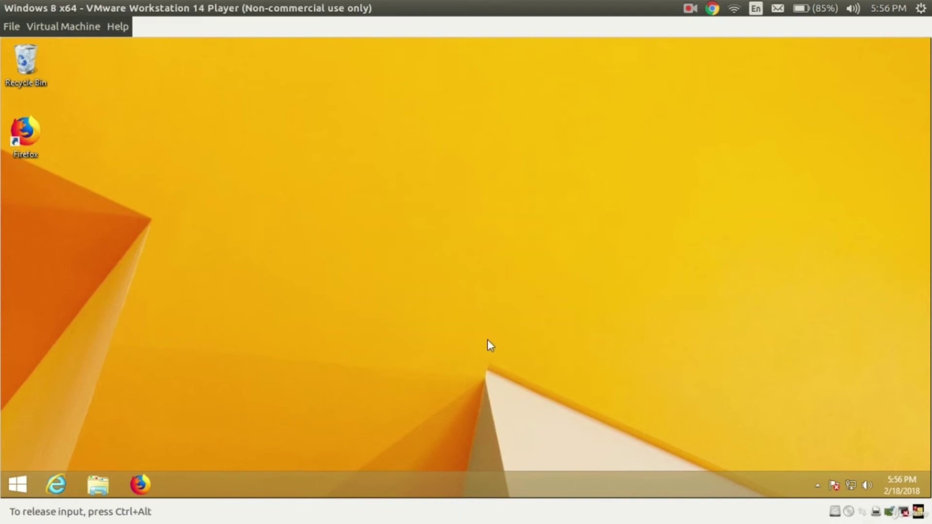
- Switch back to Chrome and move the Burp Suite project startup window slightly to the right
mouse_move(2, 138)
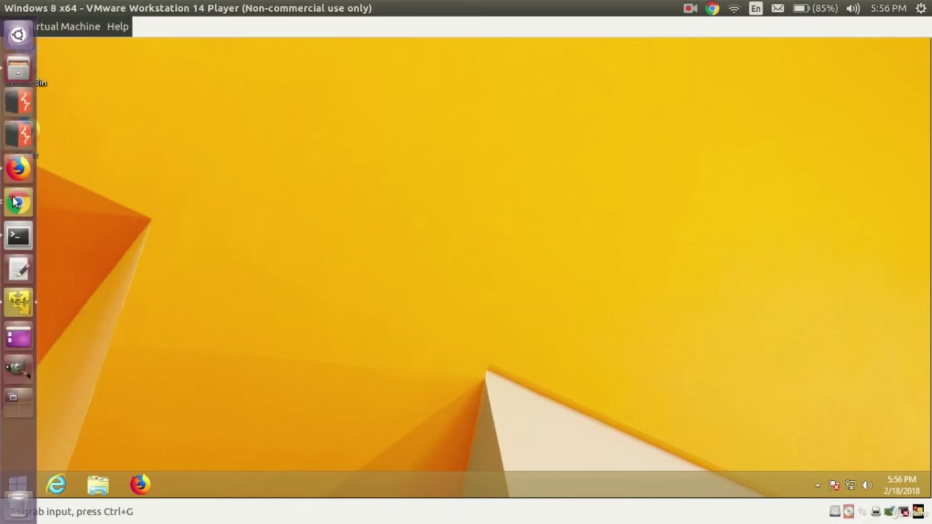
click(17, 201)
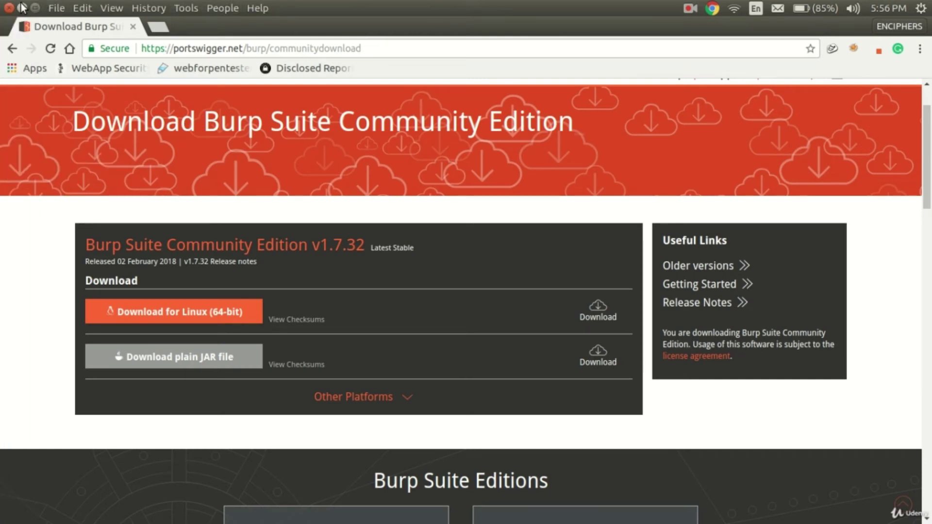
mouse_move(4, 167)
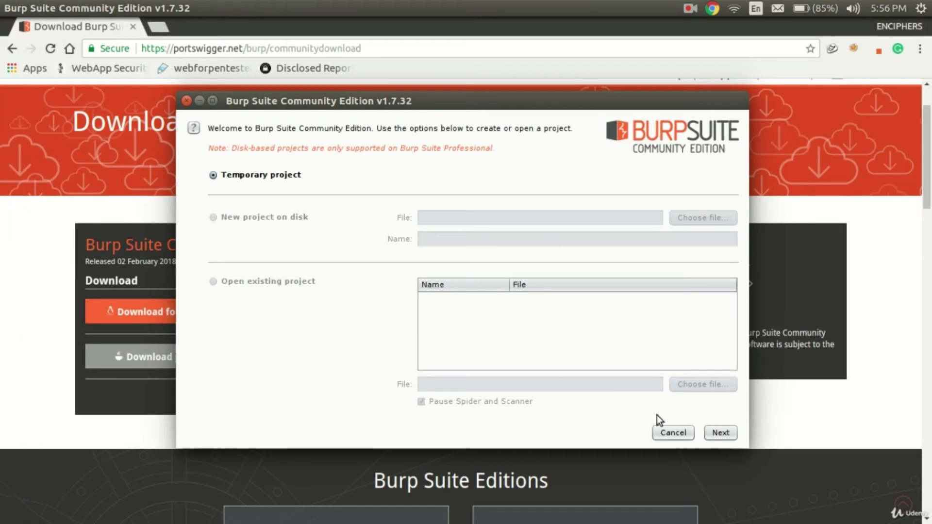
drag(370, 104, 396, 104)
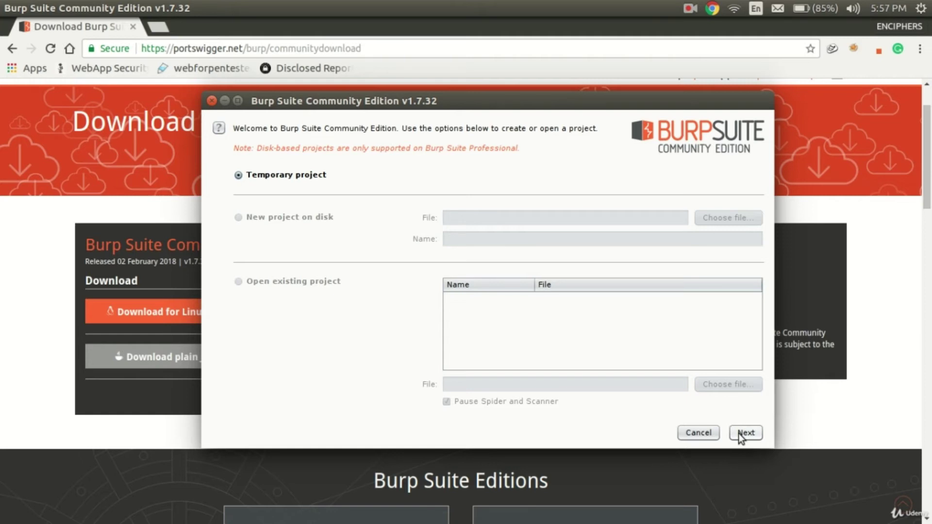
- Switch to the presentation window and advance to the "Configuring Burp Suite with Firefox" slide
mouse_move(14, 243)
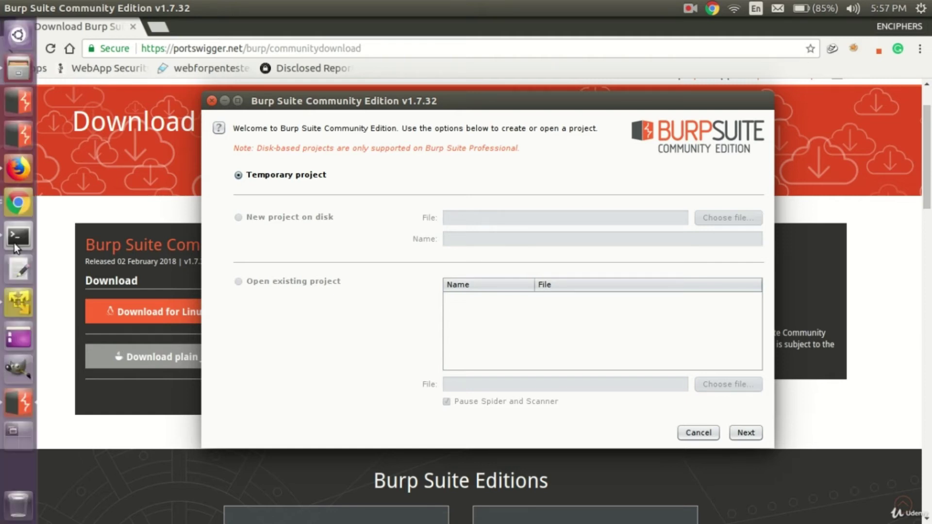
click(14, 203)
click(13, 203)
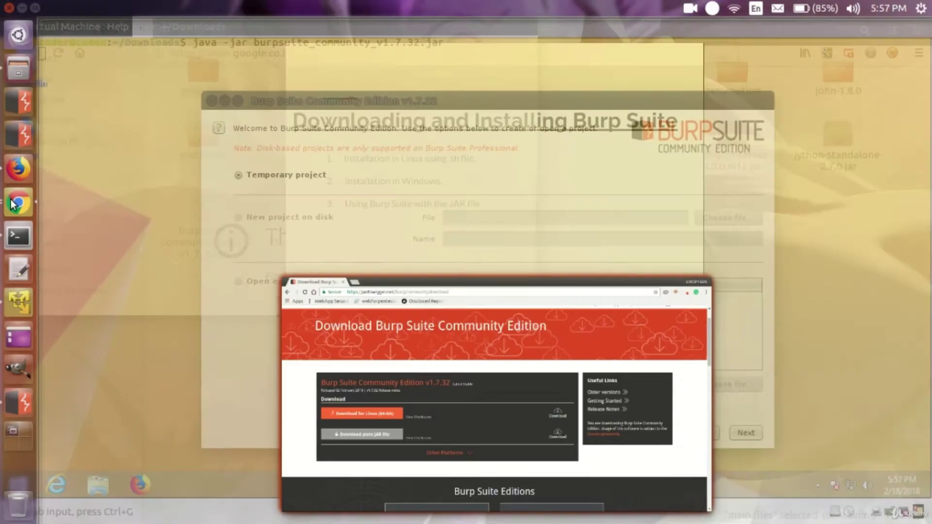
click(385, 195)
key(Right)
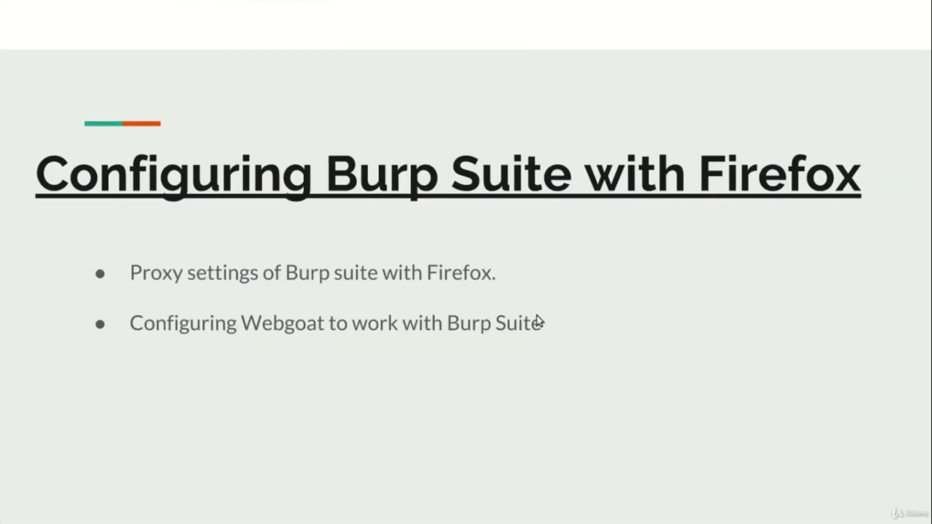
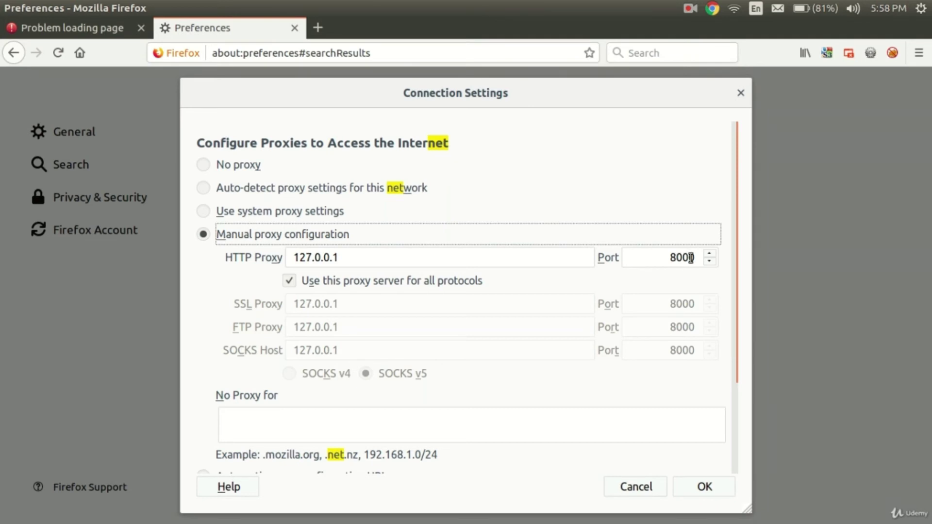
- Switch from Firefox's connection settings to the Burp Suite startup window and start a temporary project
mouse_move(2, 187)
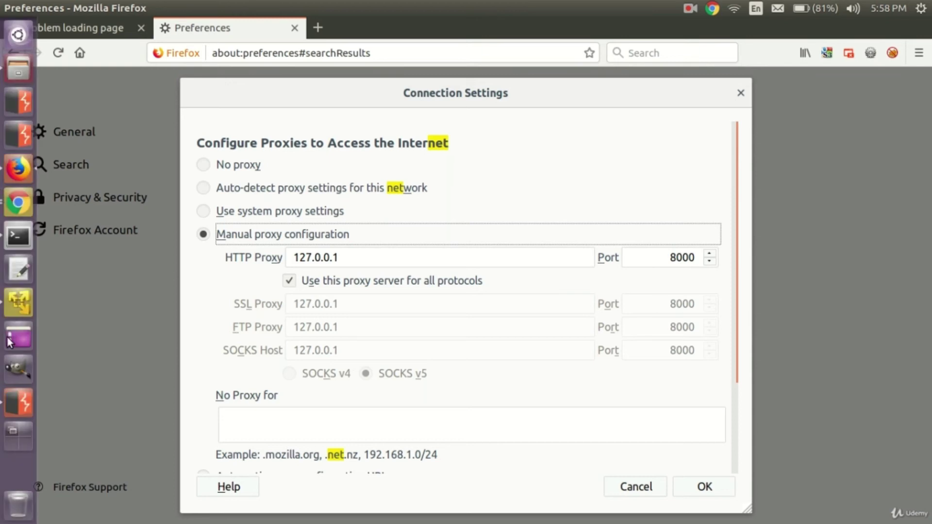
click(13, 413)
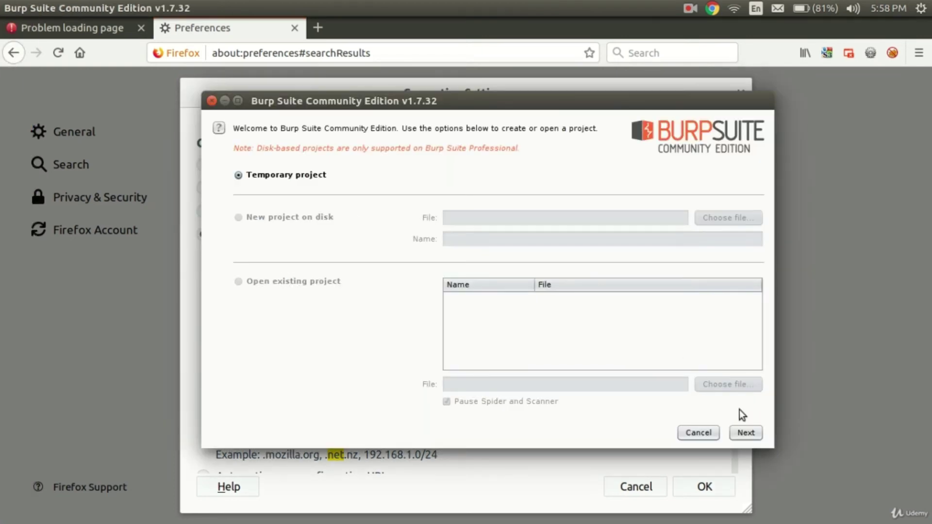
click(745, 432)
click(745, 432)
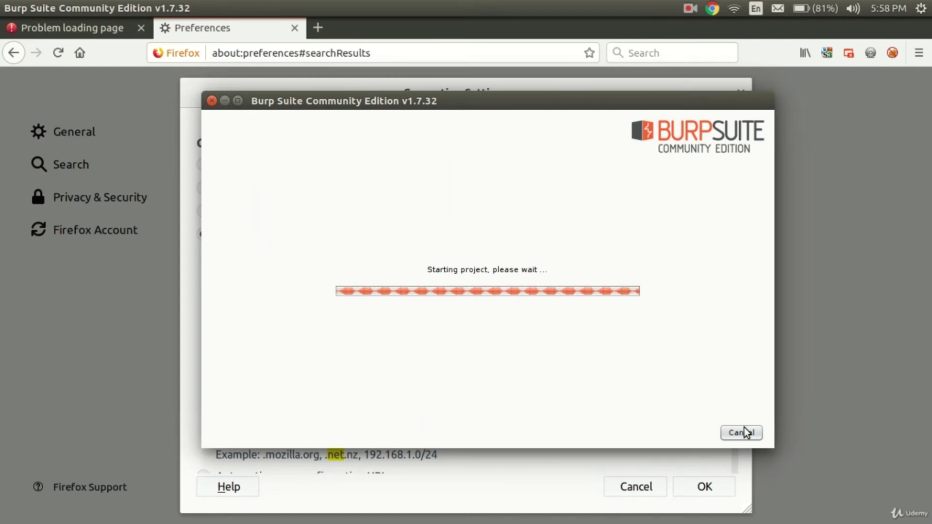
- Switch to the Windows 8 x64 virtual machine, close it and confirm suspending it
click(13, 306)
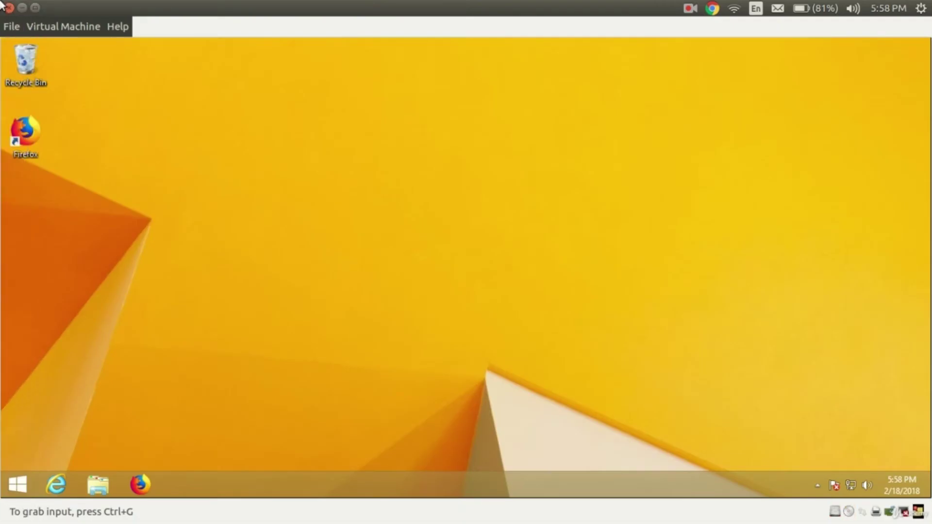
click(7, 7)
click(533, 342)
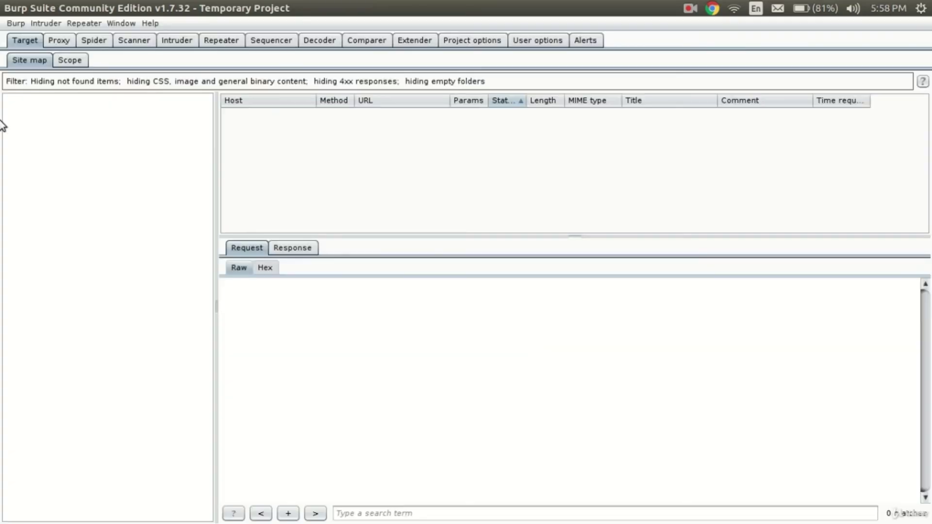
mouse_move(1, 278)
click(11, 310)
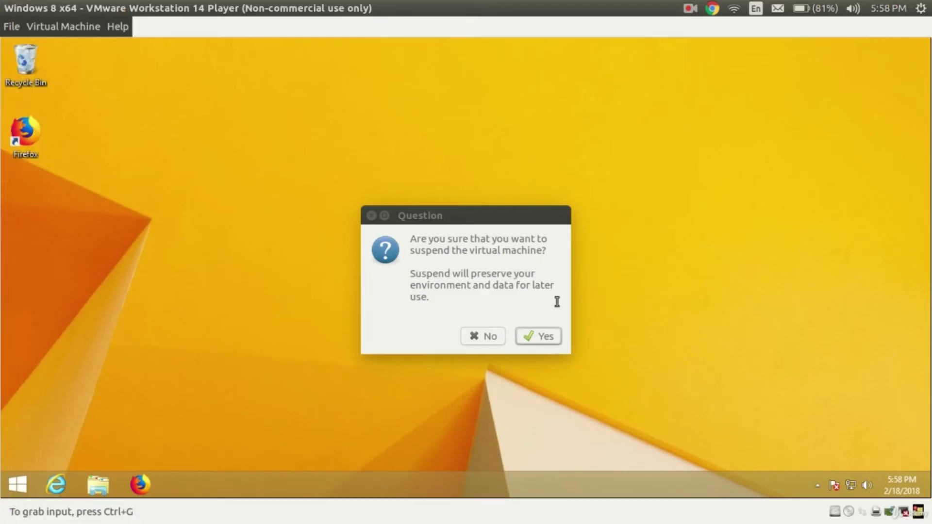
click(531, 330)
- Switch to Burp Suite and change the existing proxy listener's port to 8000
mouse_move(2, 199)
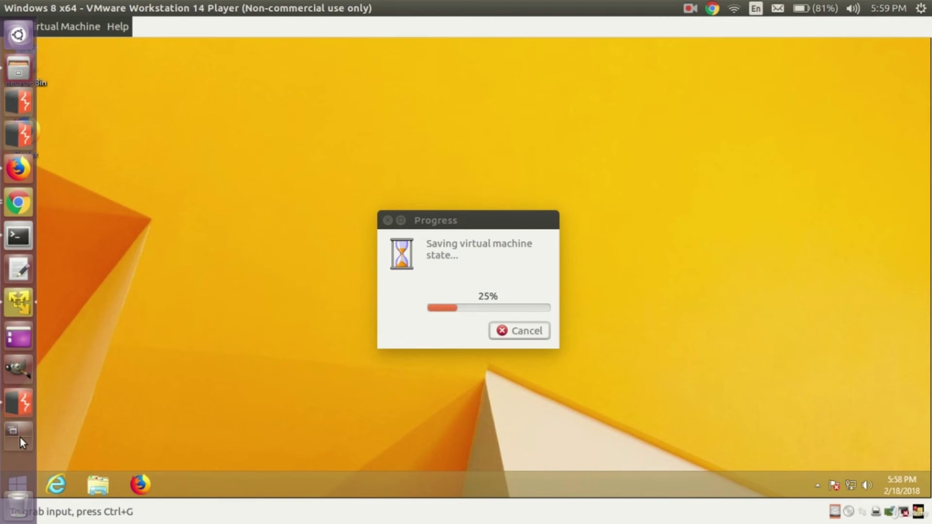
click(17, 391)
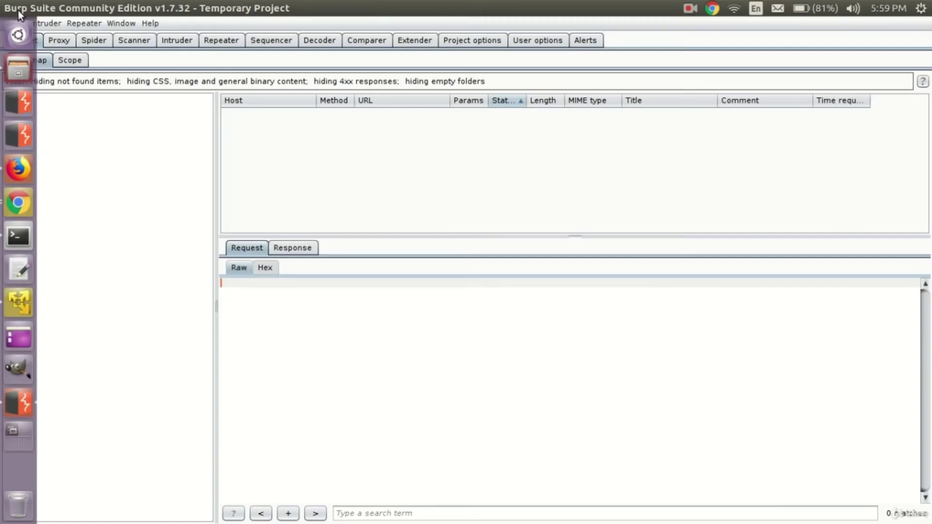
click(60, 40)
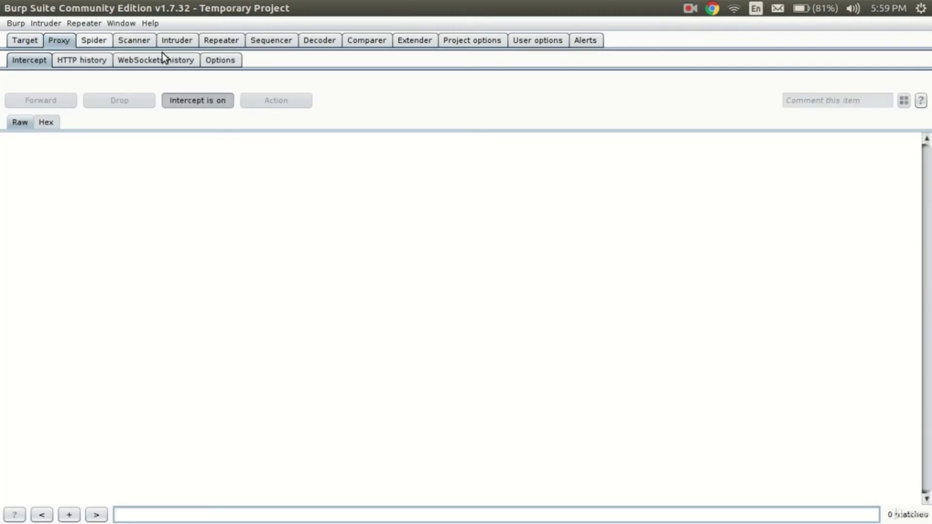
click(223, 63)
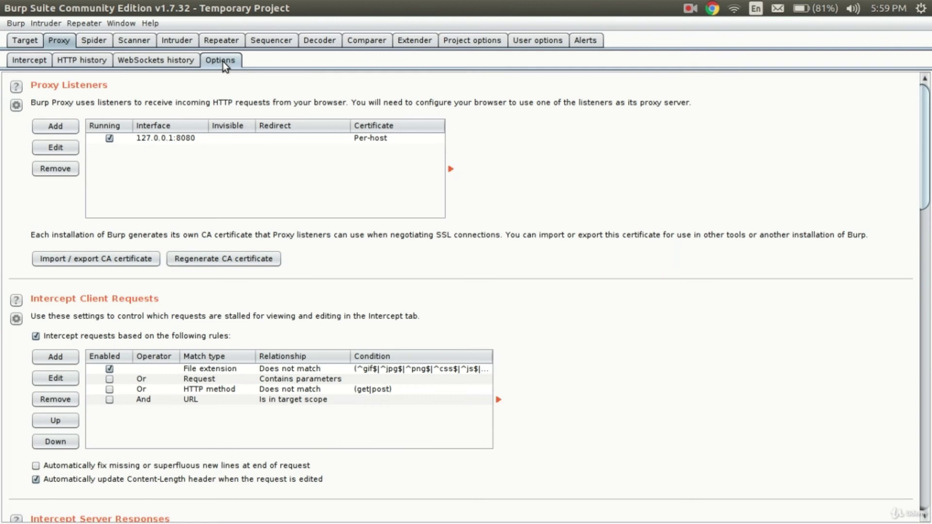
click(185, 139)
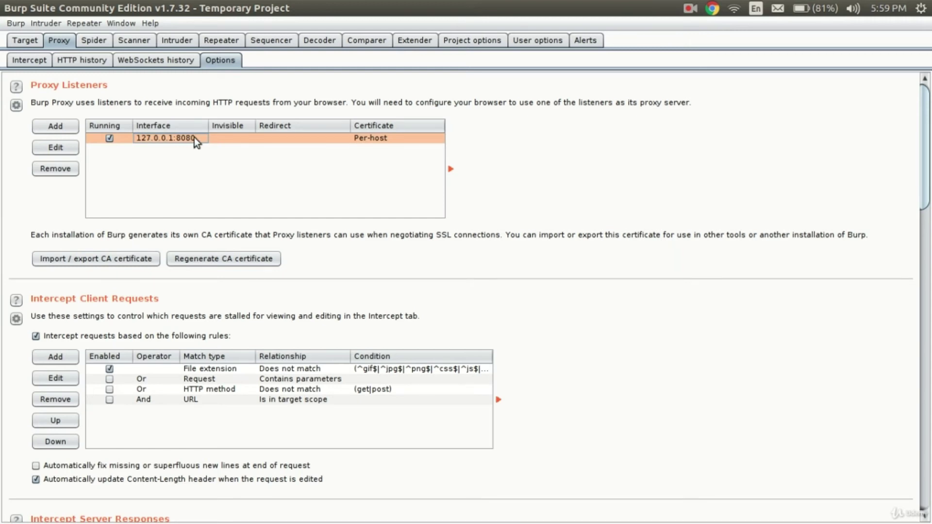
click(70, 150)
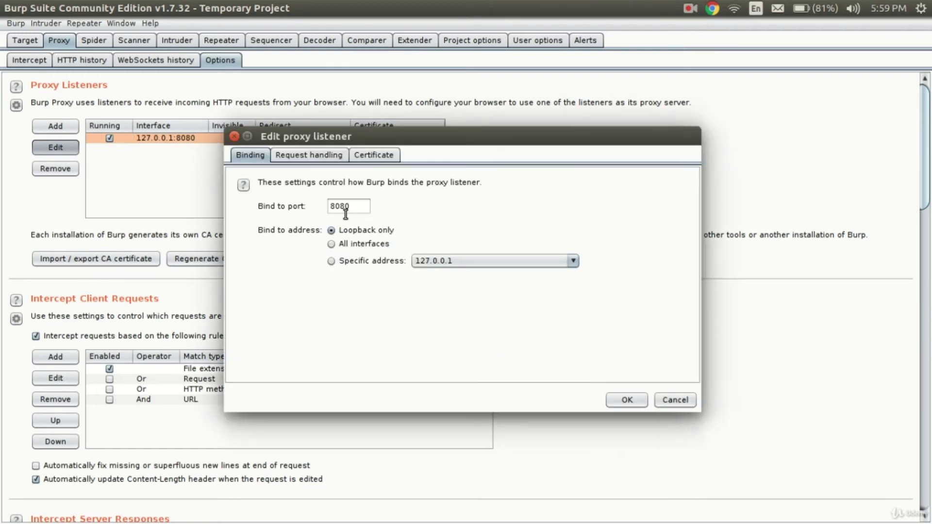
click(346, 212)
click(625, 400)
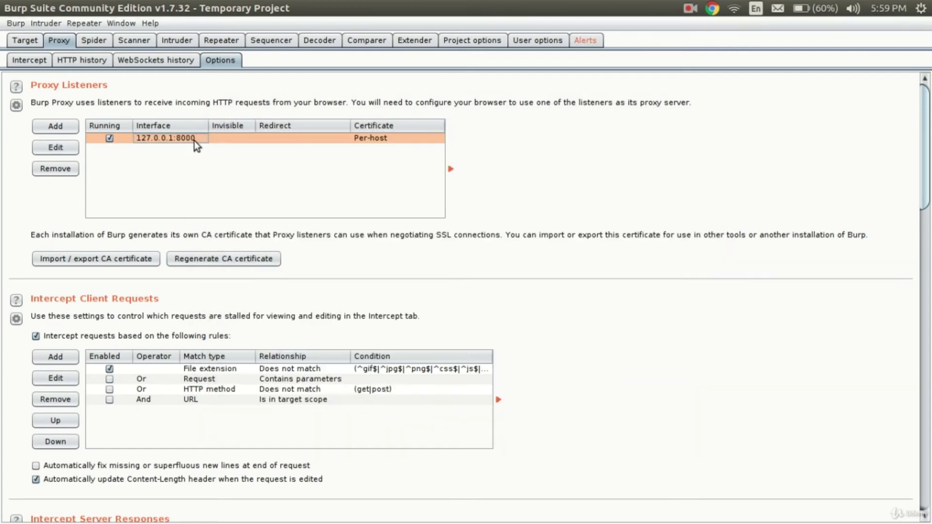
- In Firefox, accept the manual proxy 127.0.0.1 on port 8000 for all protocols, and replace the failed page's tab with a new one
mouse_move(2, 178)
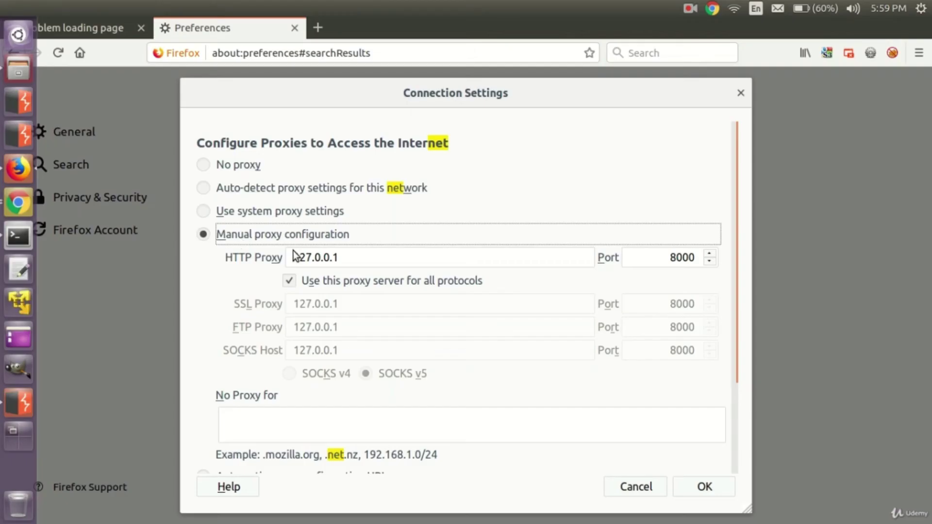
click(707, 487)
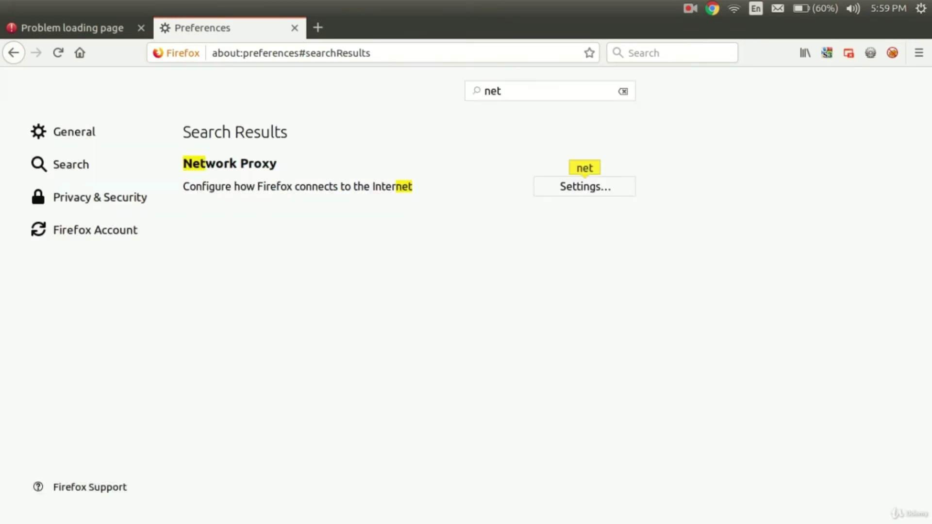
key(ctrl+Tab)
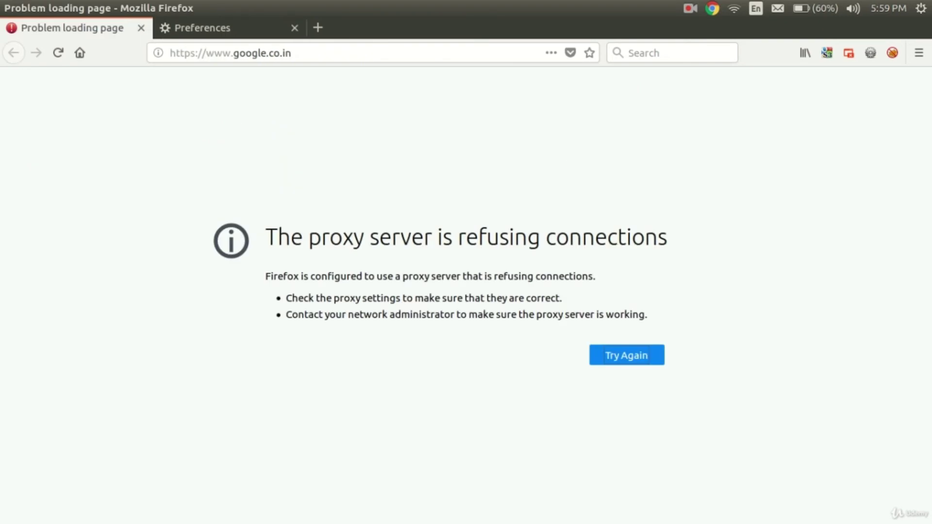
click(141, 27)
key(ctrl+t)
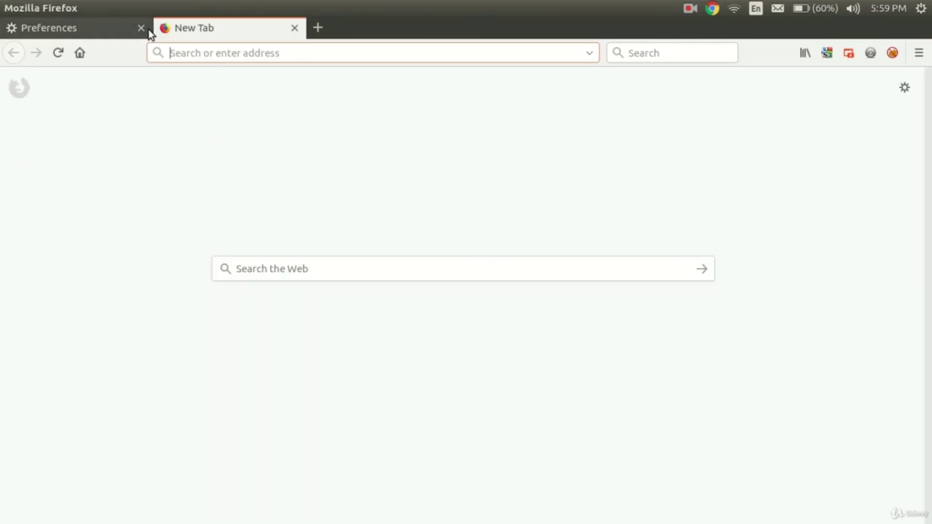
- Turn off request interception in Burp Suite and load yahoo.com in Firefox
key(alt+Tab)
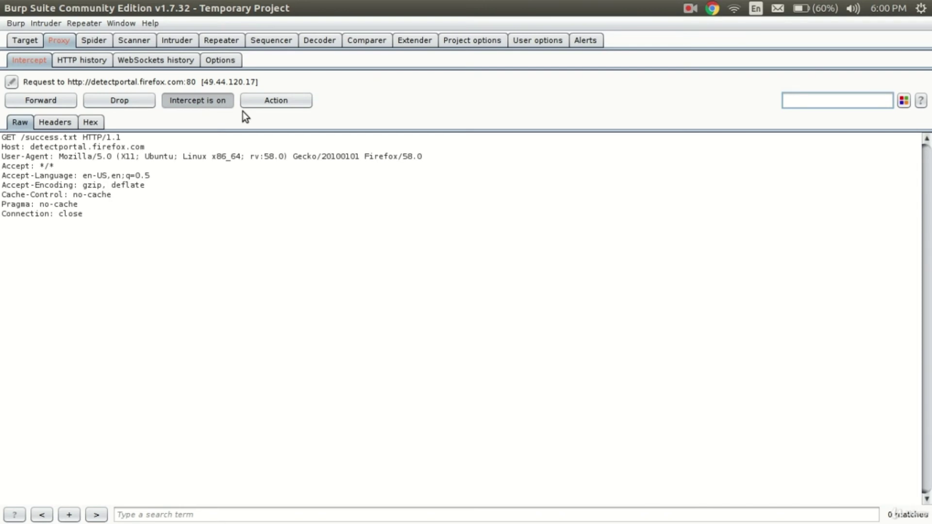
click(225, 103)
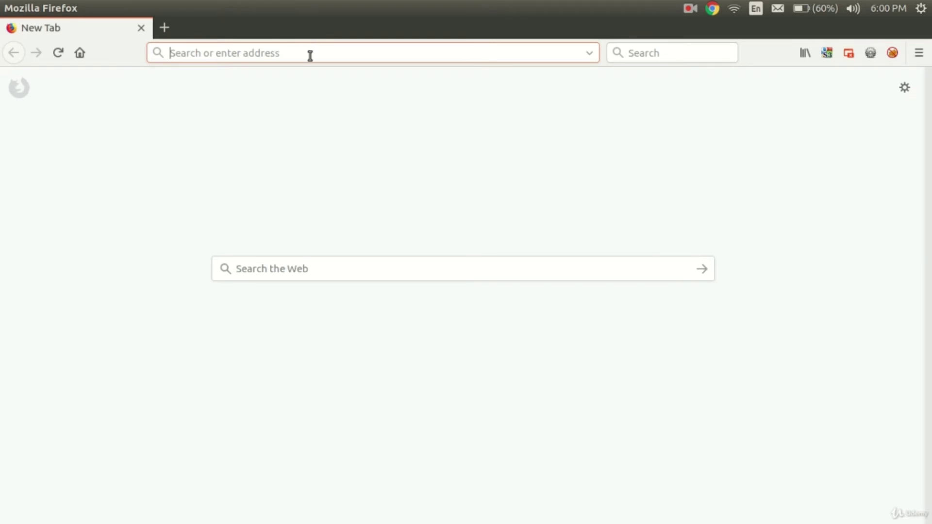
text(yahoo)
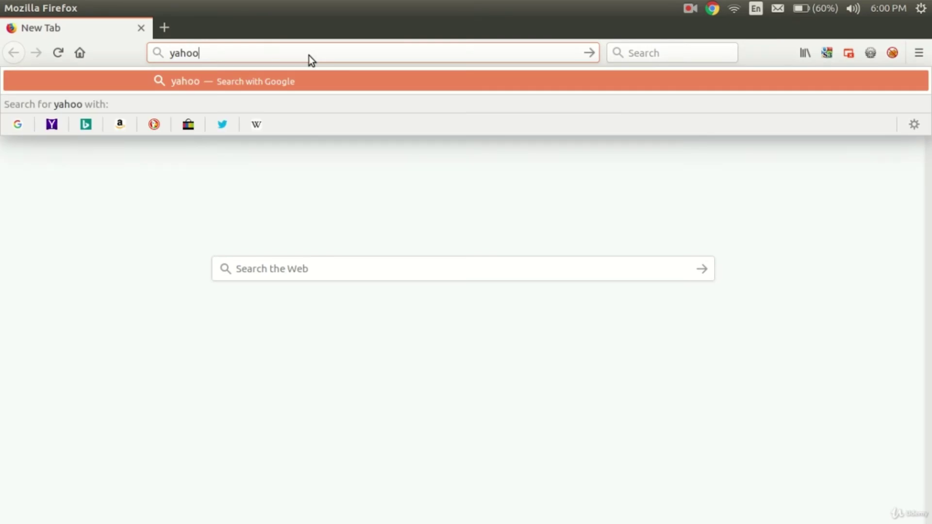
text(.com)
key(Return)
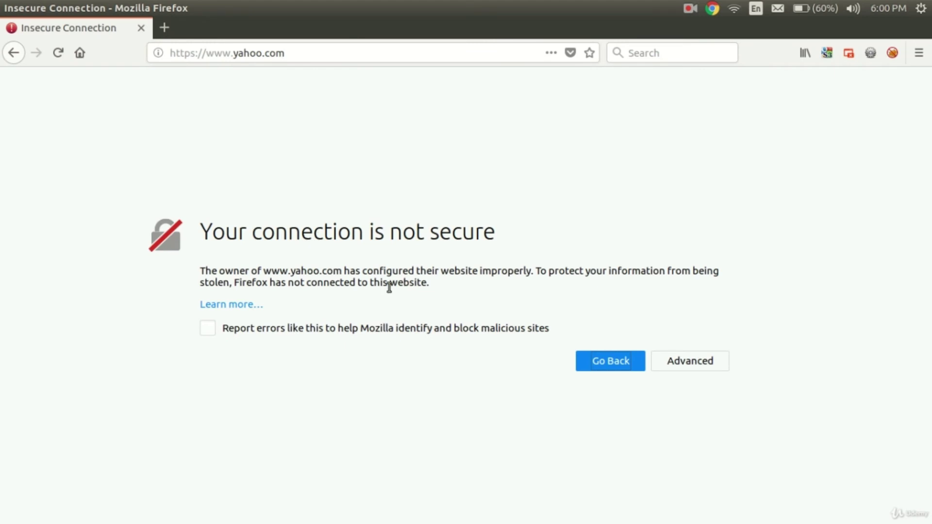
- Show the "Installation of SSL Certificate" slide, return to Firefox and replace the insecure yahoo.com tab with a new tab
mouse_move(1, 206)
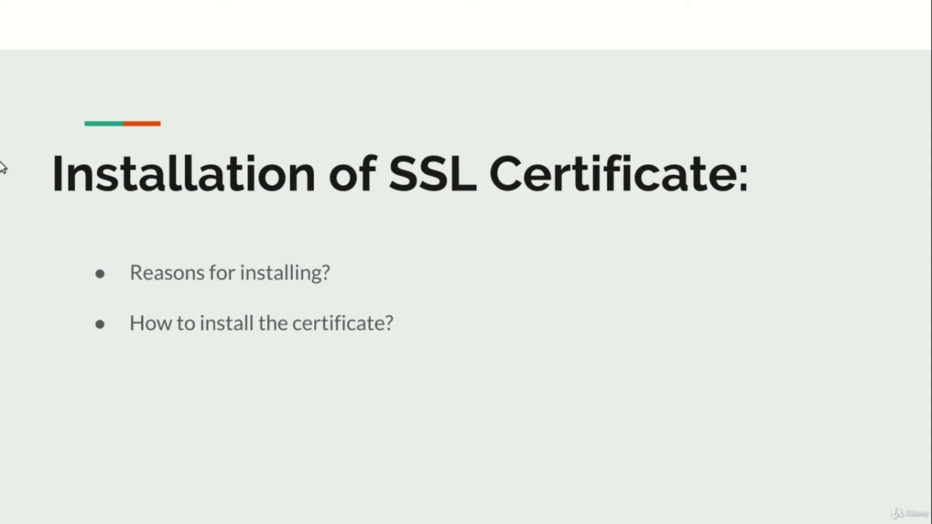
key(alt+Tab)
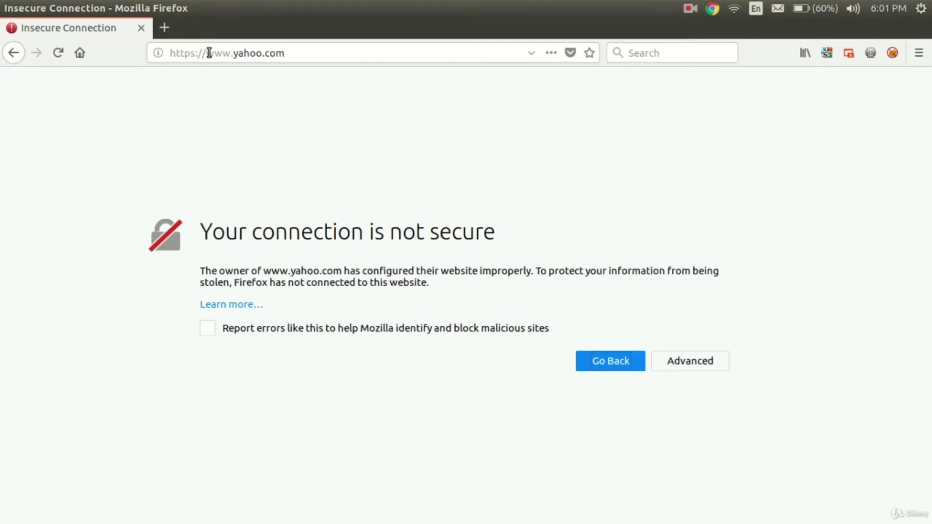
click(162, 55)
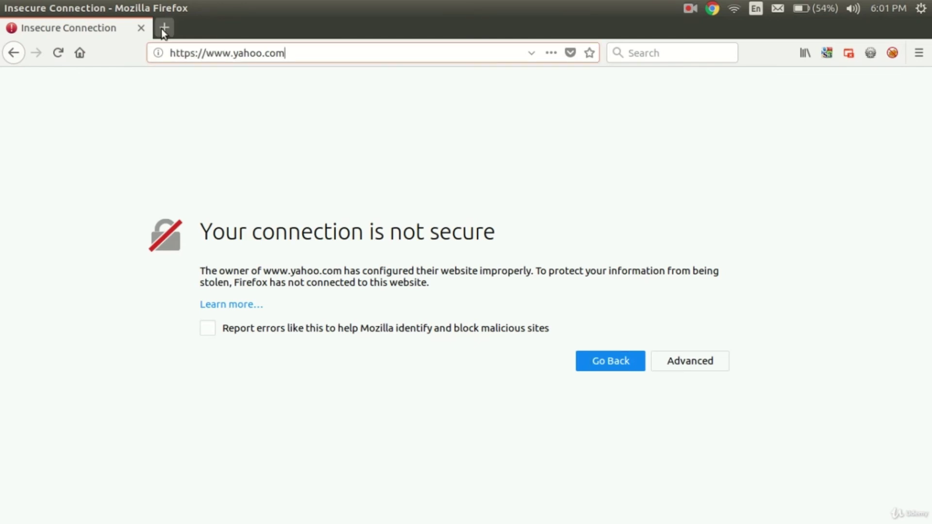
click(163, 28)
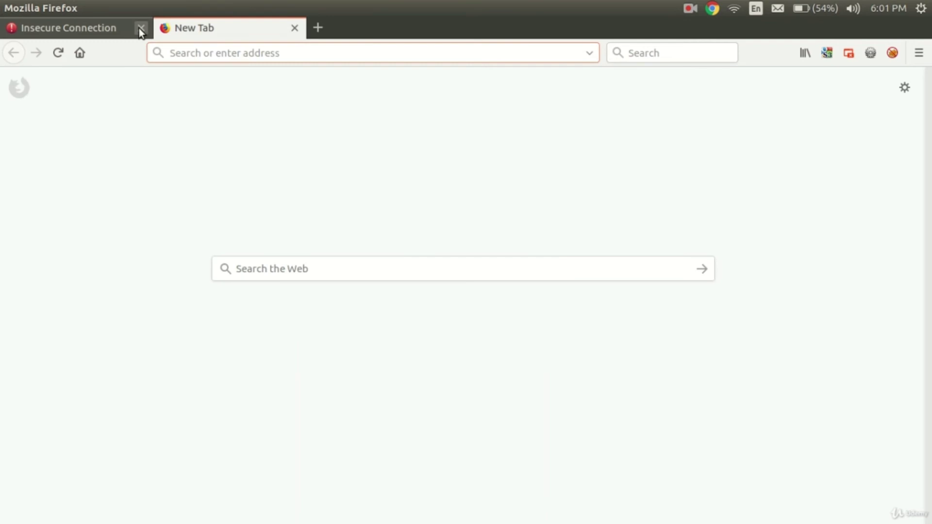
click(140, 28)
text(htt)
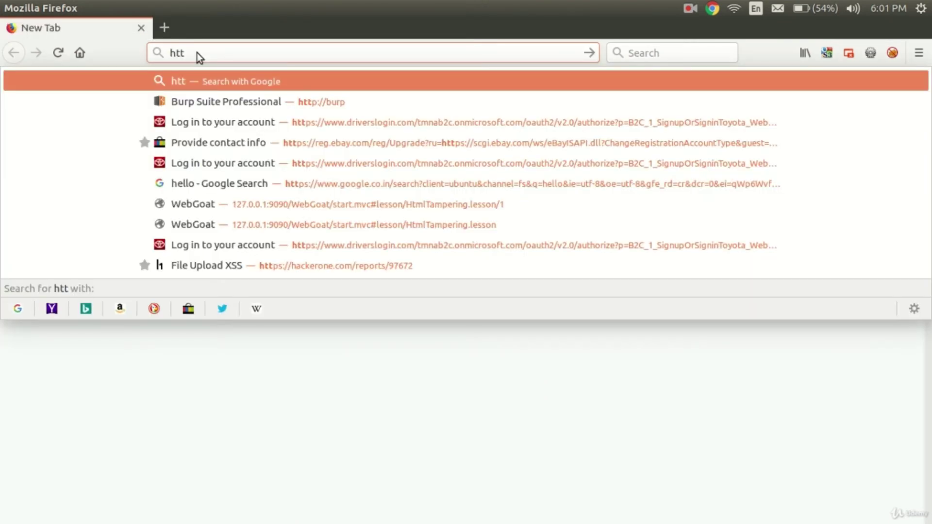
text(p://)
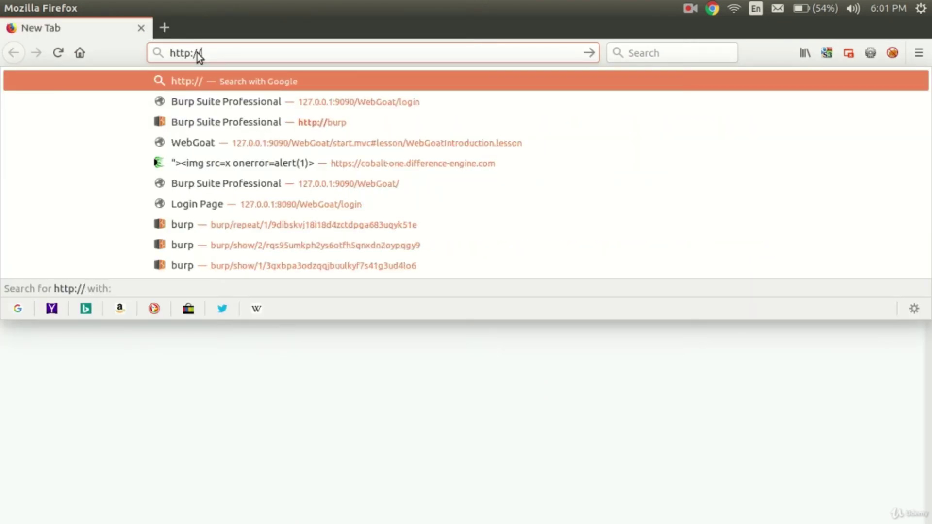
text(burp)
key(Return)
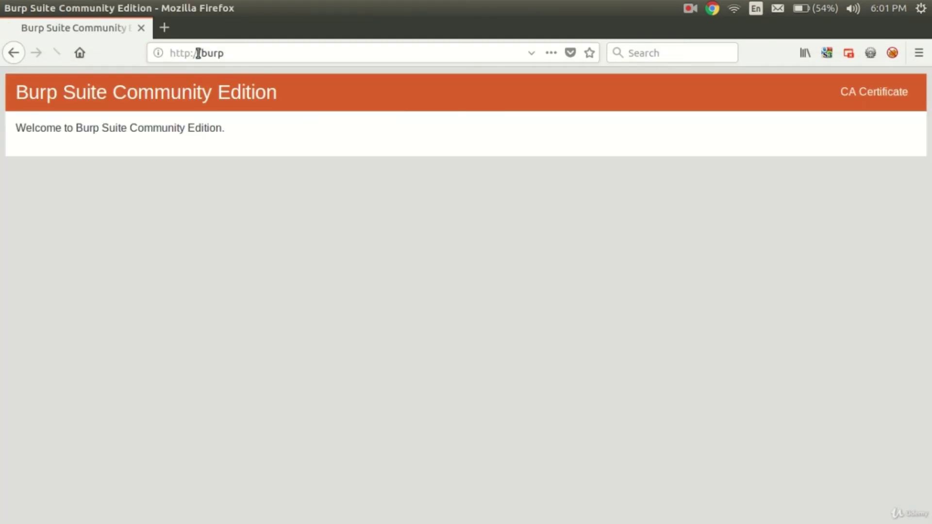
click(864, 97)
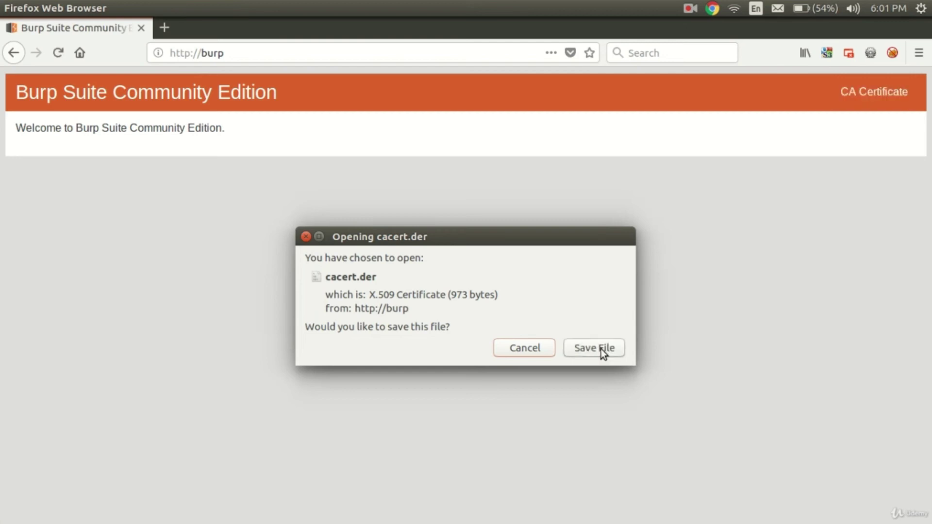
click(602, 350)
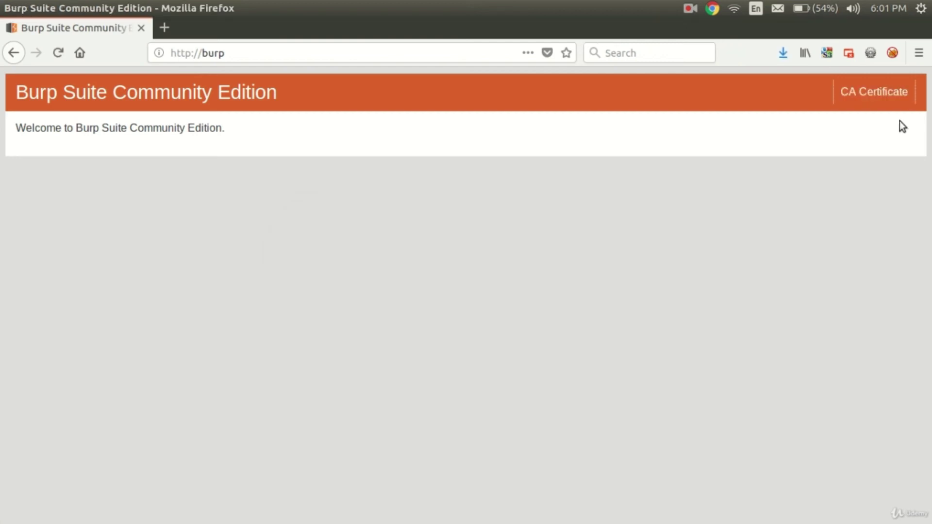
- Open the Certificate Manager from the certificate settings in Firefox's privacy and security preferences
click(919, 52)
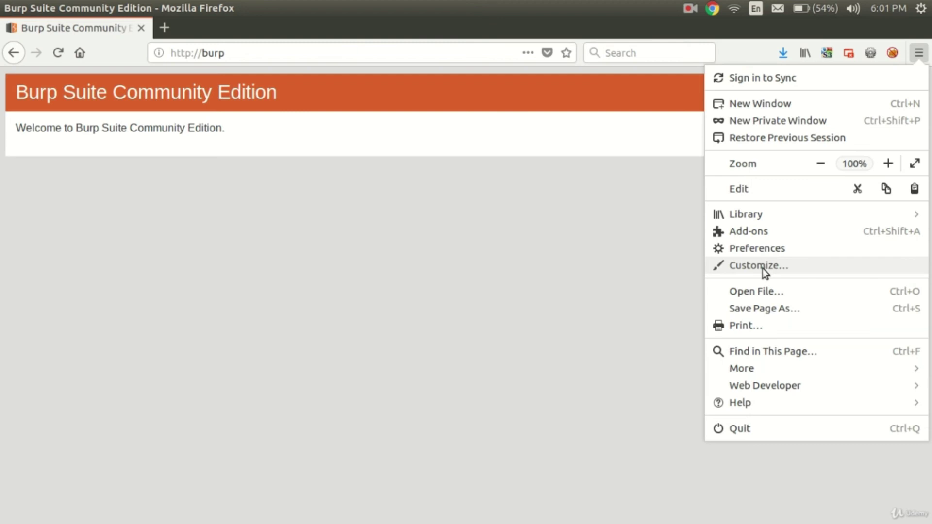
click(756, 248)
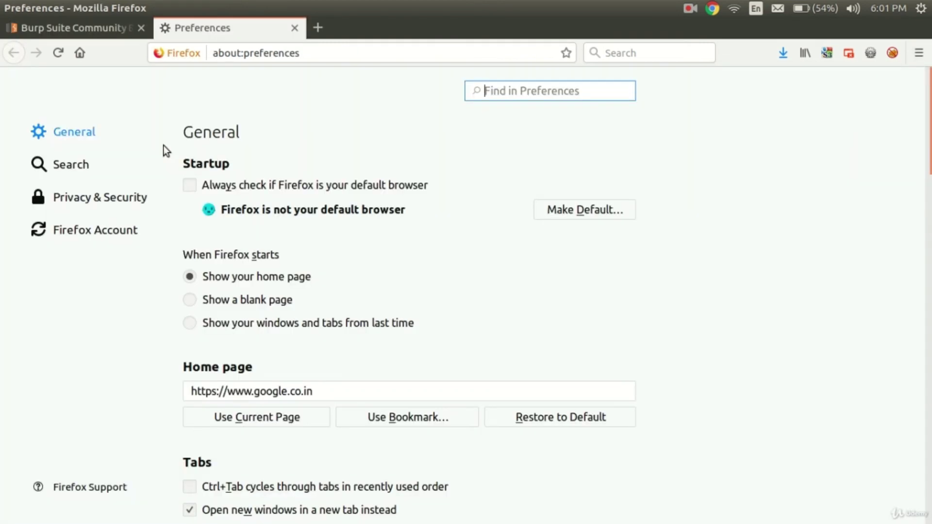
click(100, 197)
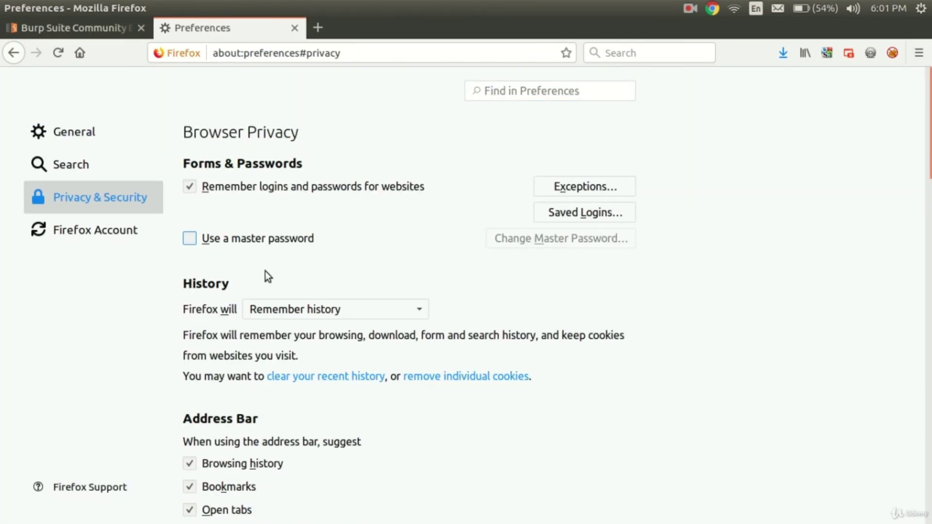
scroll(266, 275, down, 10)
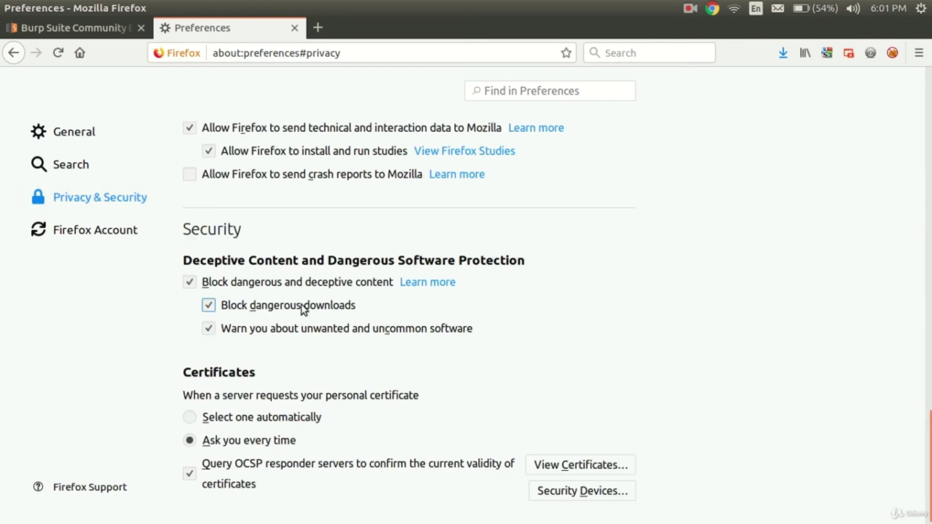
scroll(302, 309, down, 1)
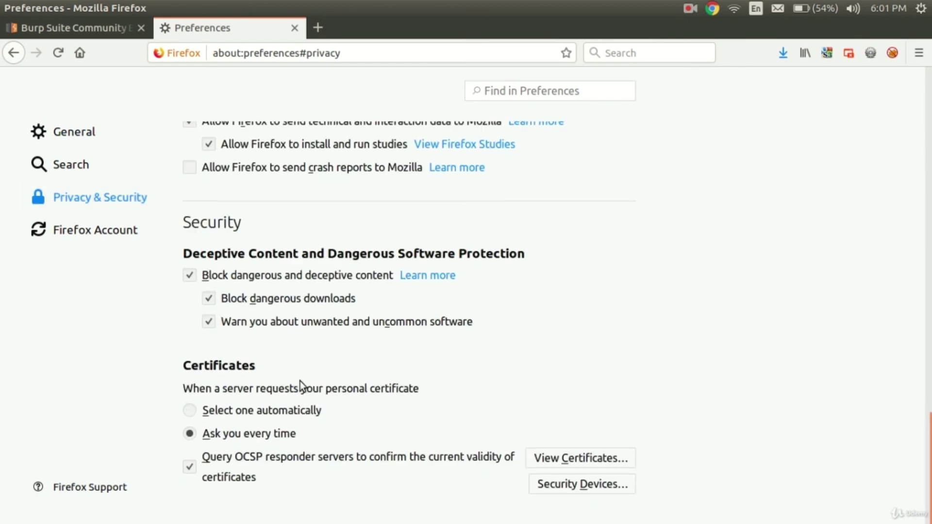
click(560, 466)
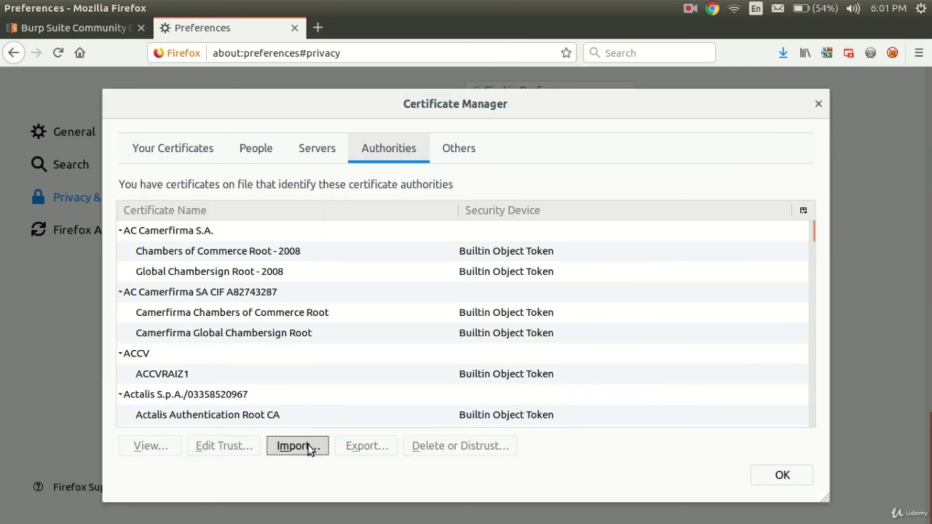
- Import cacert.der from the Downloads folder as a certificate authority, trusting it to identify websites, email users and software developers
click(298, 445)
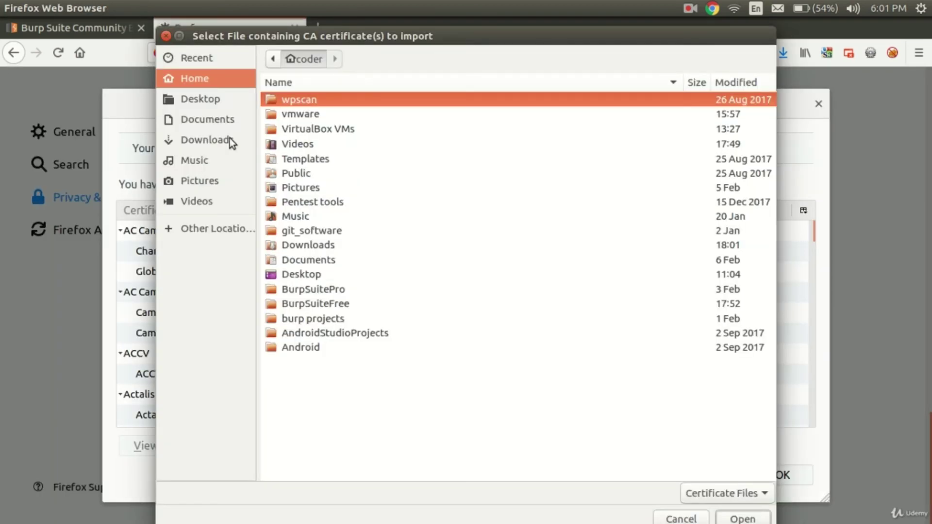
click(229, 139)
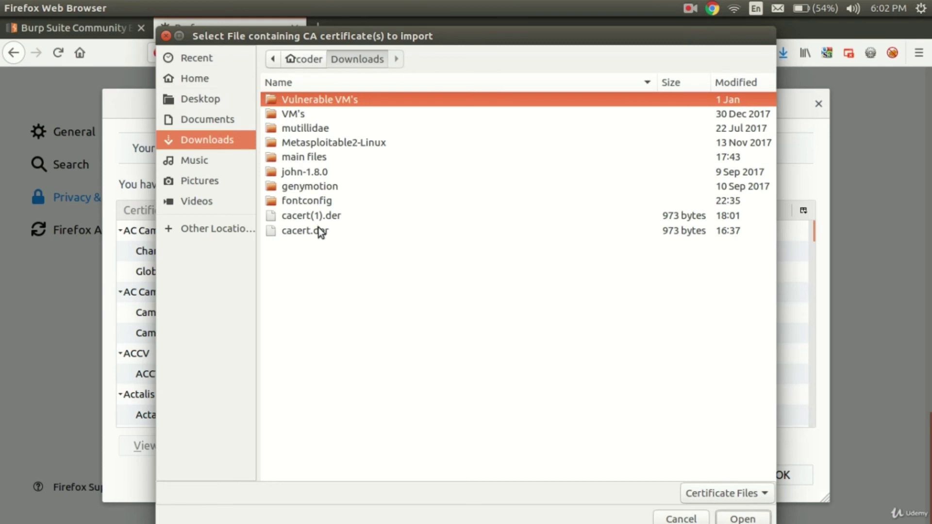
double_click(321, 231)
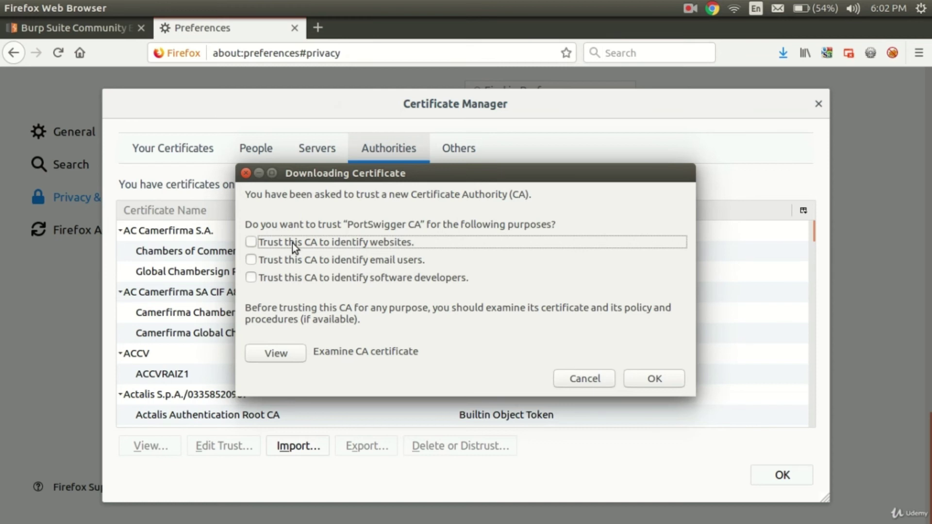
click(292, 242)
click(291, 261)
click(291, 277)
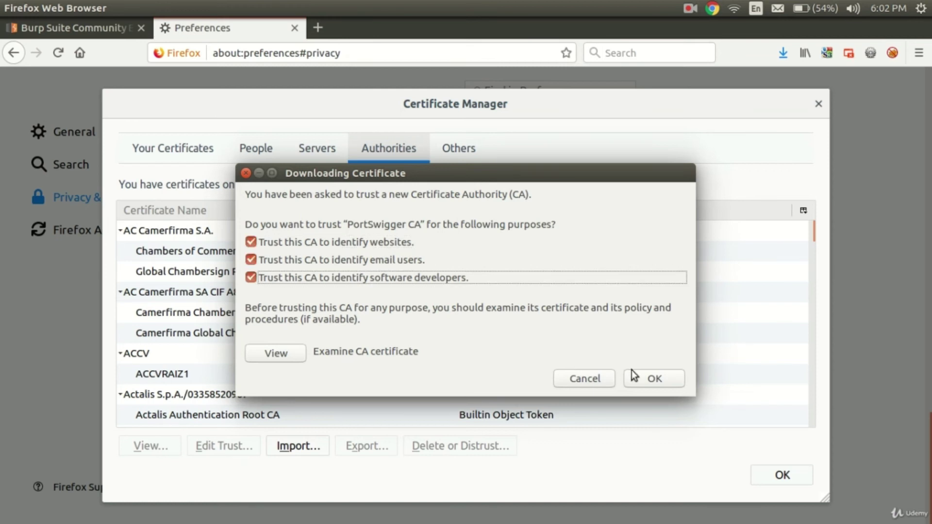
click(633, 376)
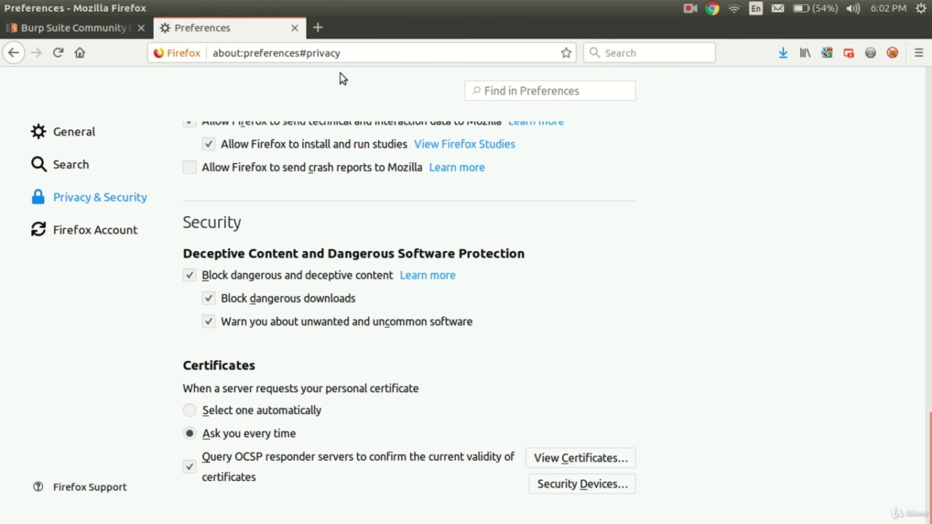
- Close the preferences tab, load yahoo.com in Firefox and view the captured requests in Burp Suite's HTTP history
key(ctrl+w)
text(yahoo.com/)
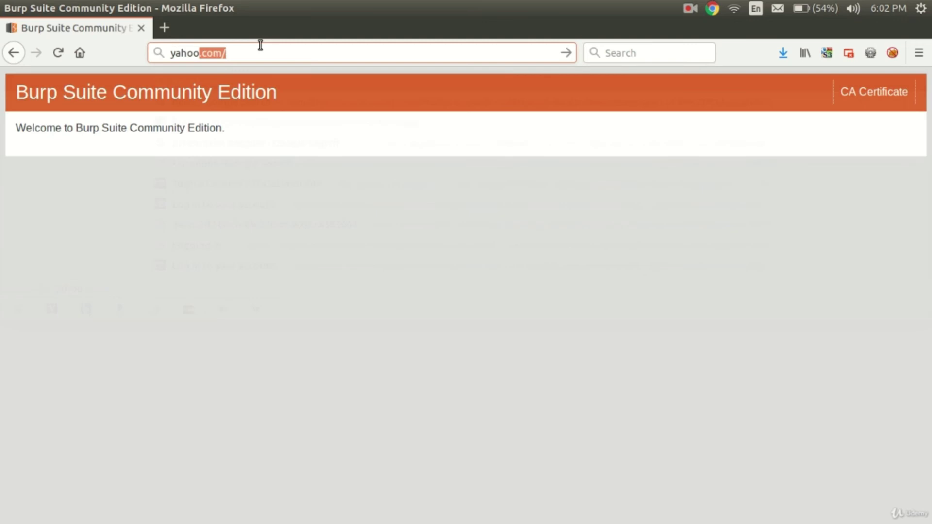
key(Return)
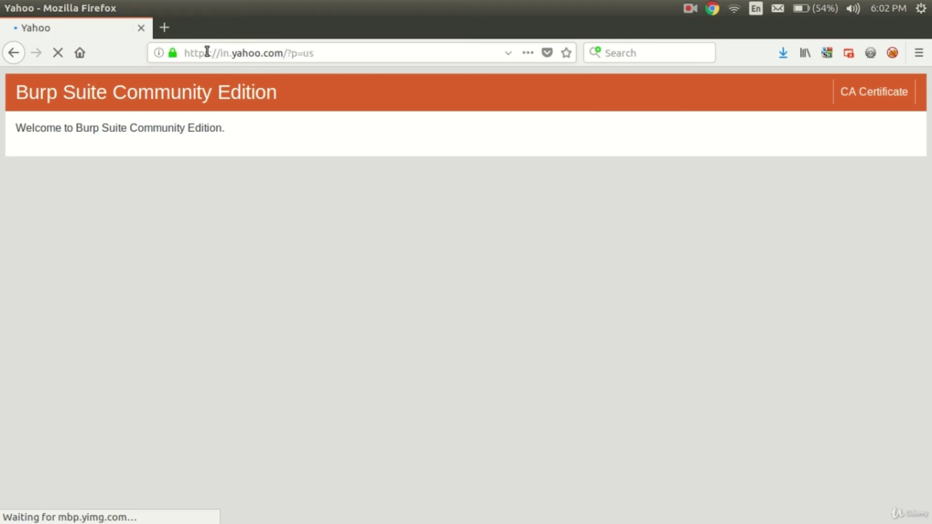
mouse_move(4, 187)
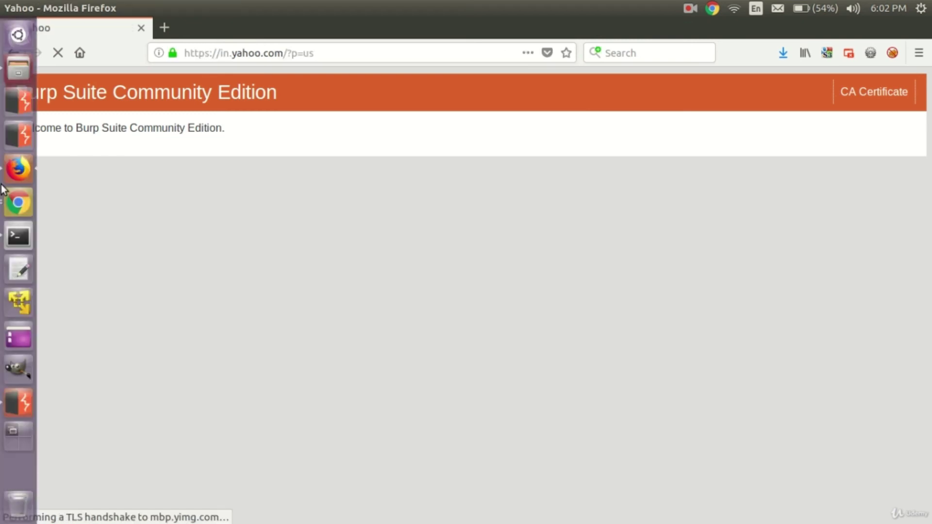
key(alt+Tab)
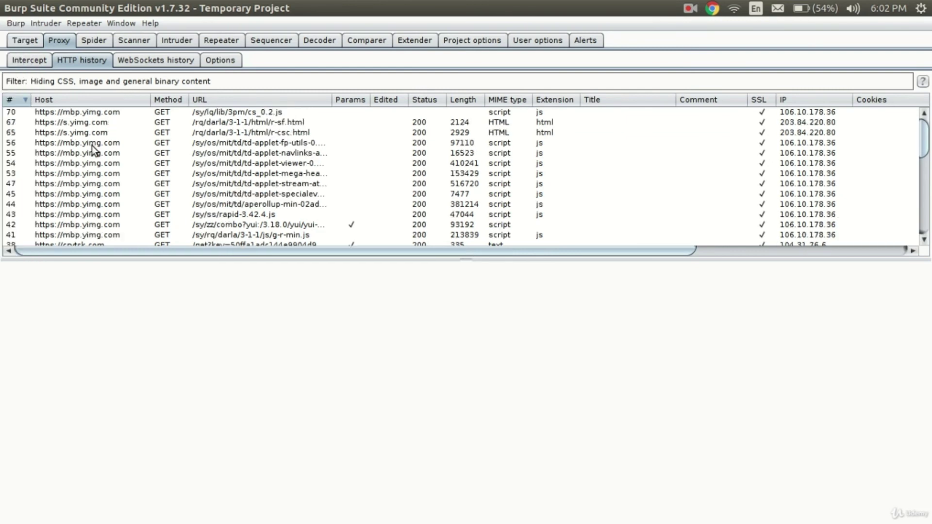
mouse_move(25, 173)
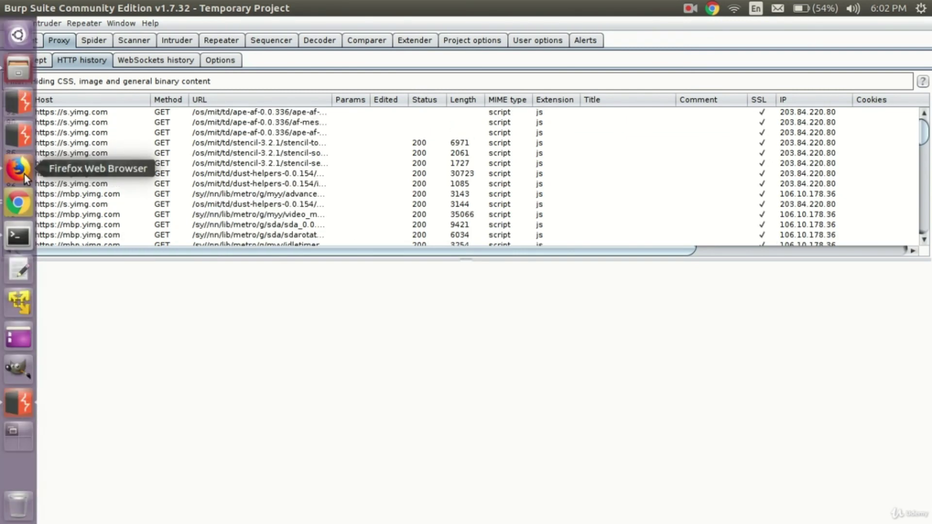
- Replace the Yahoo tab in Firefox with a new tab and show the "Demonstration" slide of the presentation
click(24, 174)
click(165, 26)
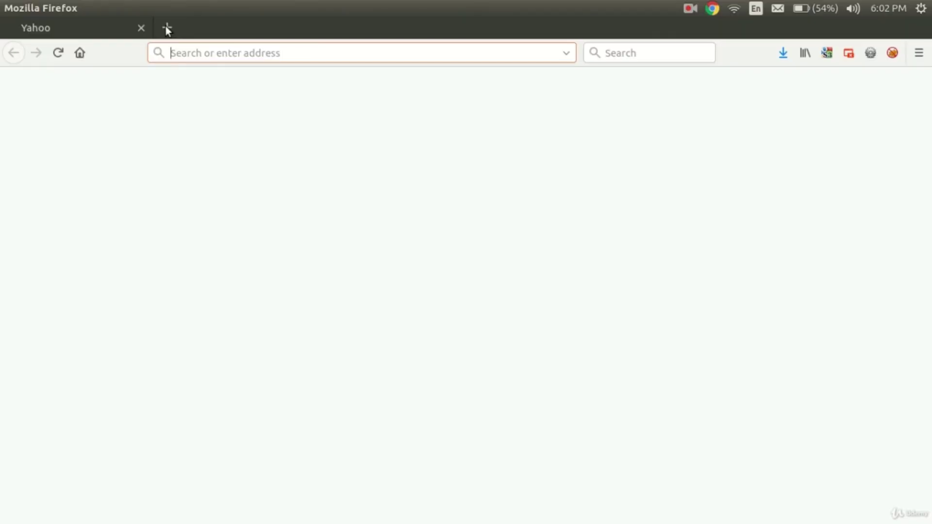
click(141, 28)
mouse_move(2, 262)
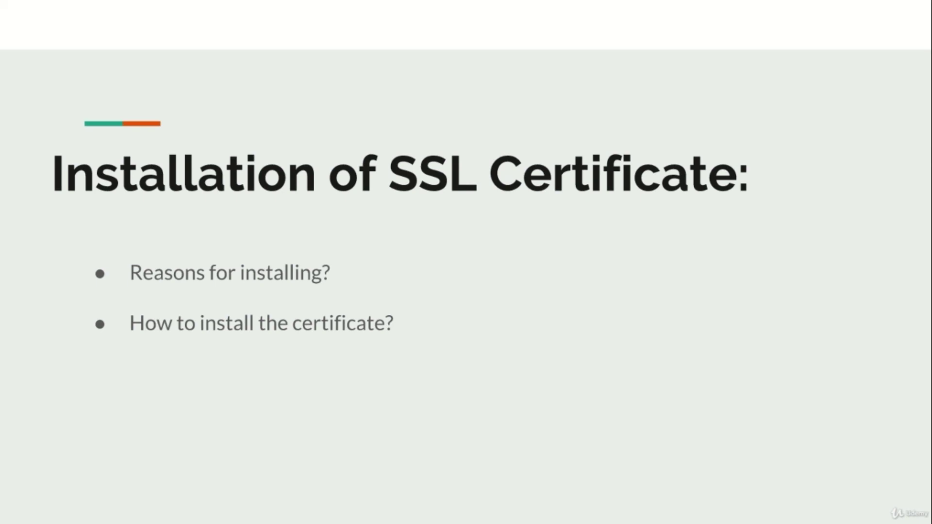
key(Right)
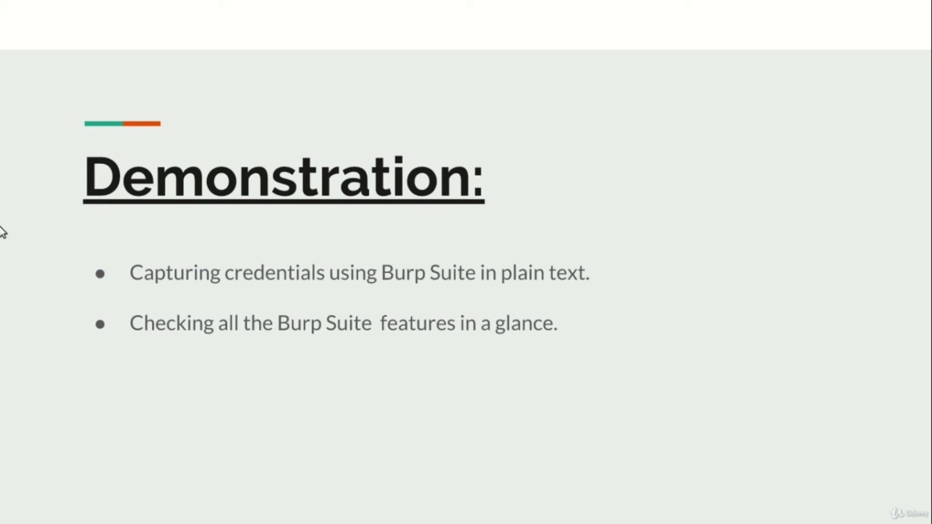
mouse_move(271, 486)
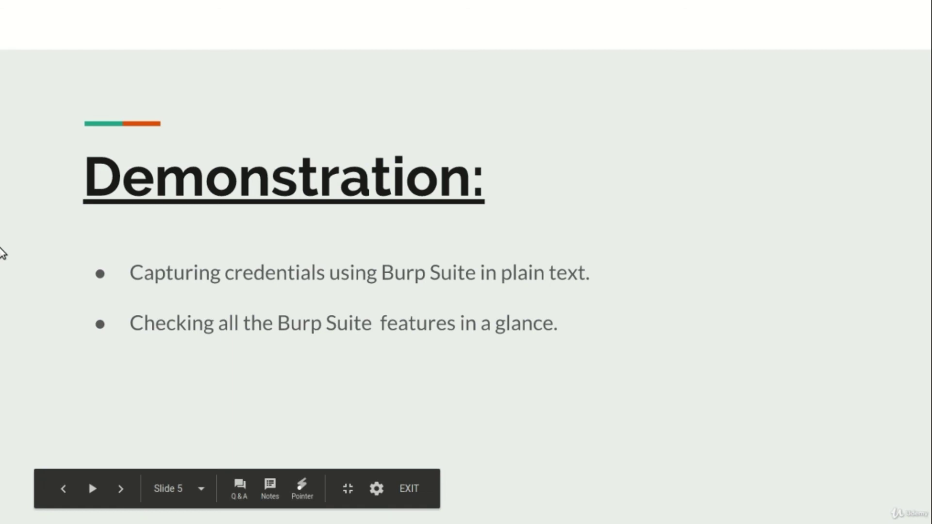
click(2, 179)
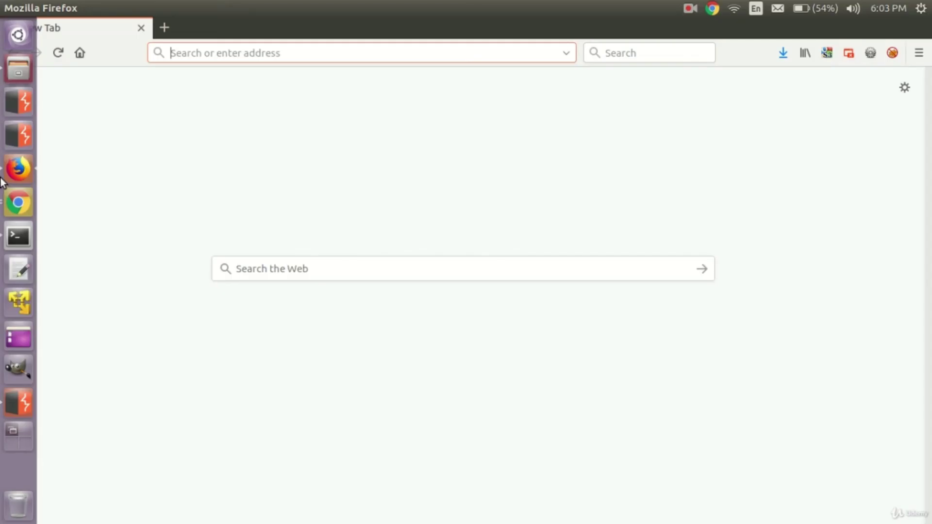
- Open a new Terminal window and change to the Downloads directory
click(15, 236)
mouse_move(1, 163)
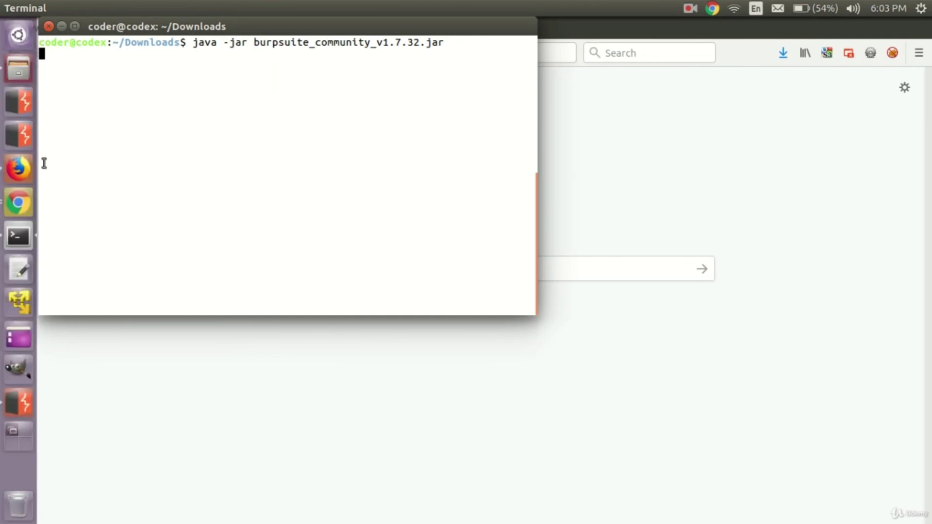
right_click(18, 236)
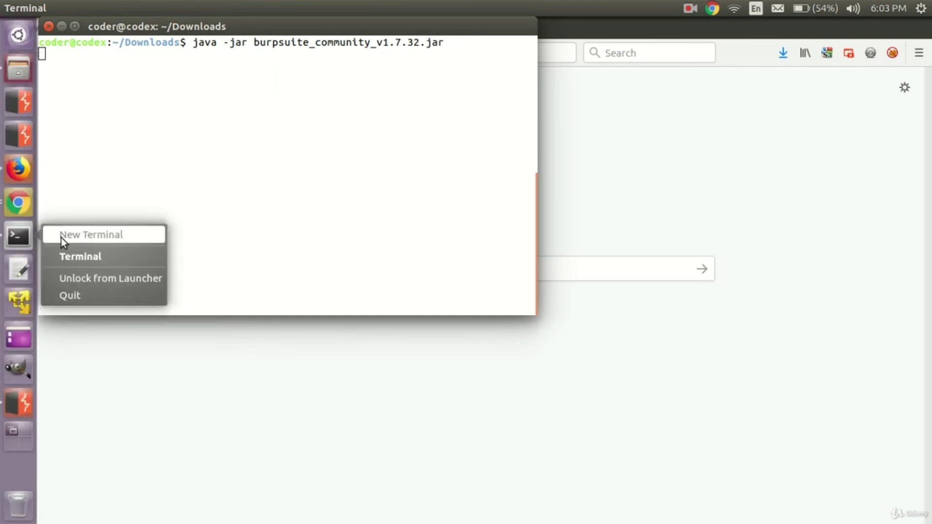
click(62, 236)
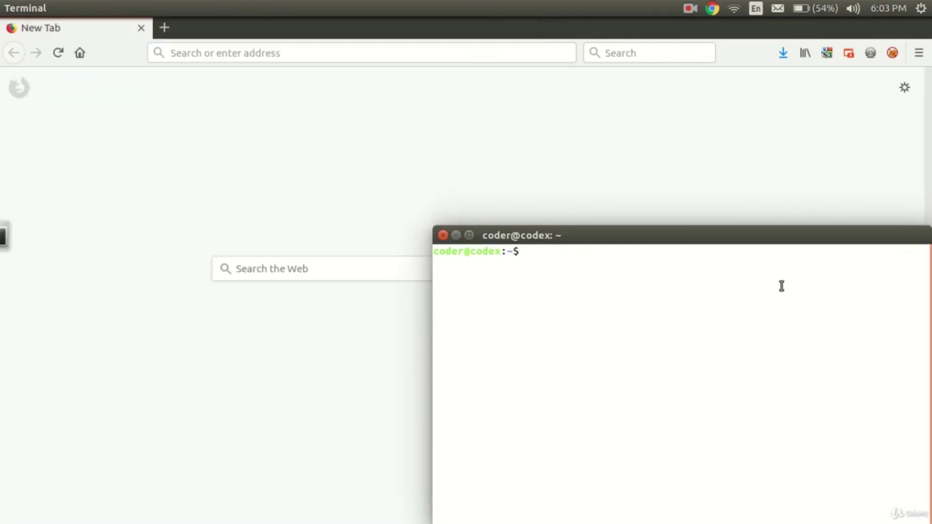
text(cd )
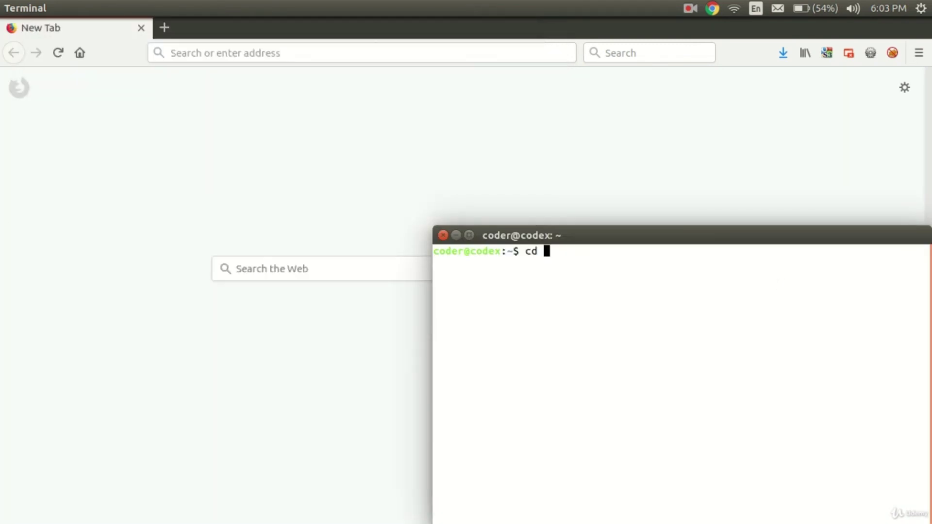
text(Downloads/)
key(Return)
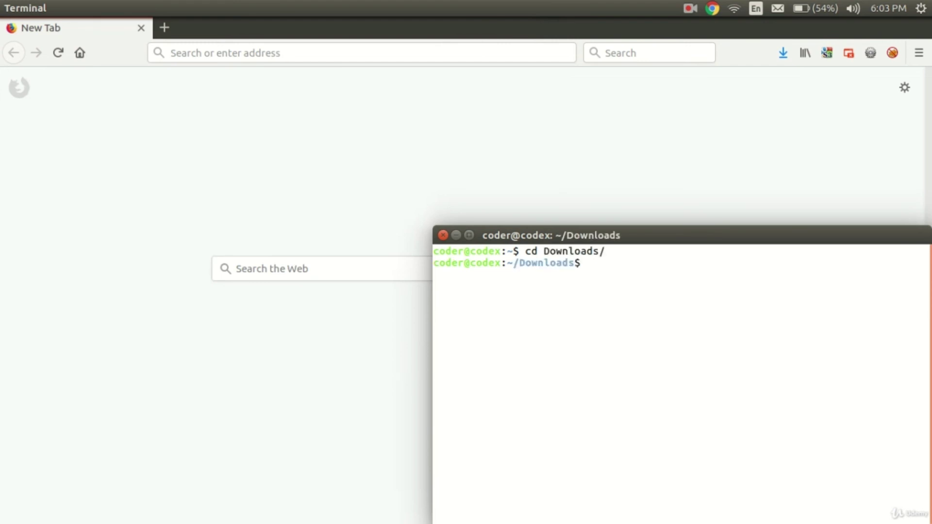
- Start the WebGoat server with java -jar webgoat-server-8.0.0.M12.jar in a repositioned and widened terminal window
text(java -jar webgoat-server-8.0.0.M12.jar)
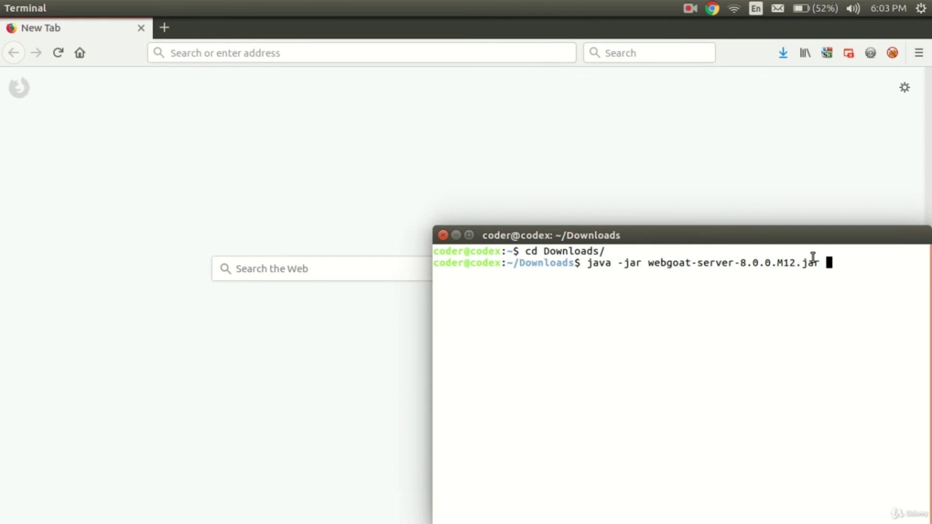
drag(848, 237, 449, 221)
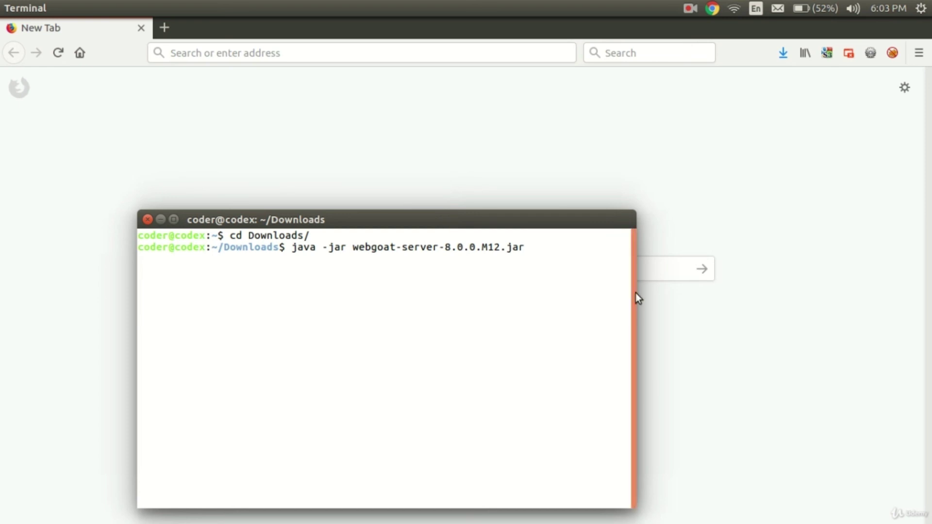
drag(631, 292, 689, 291)
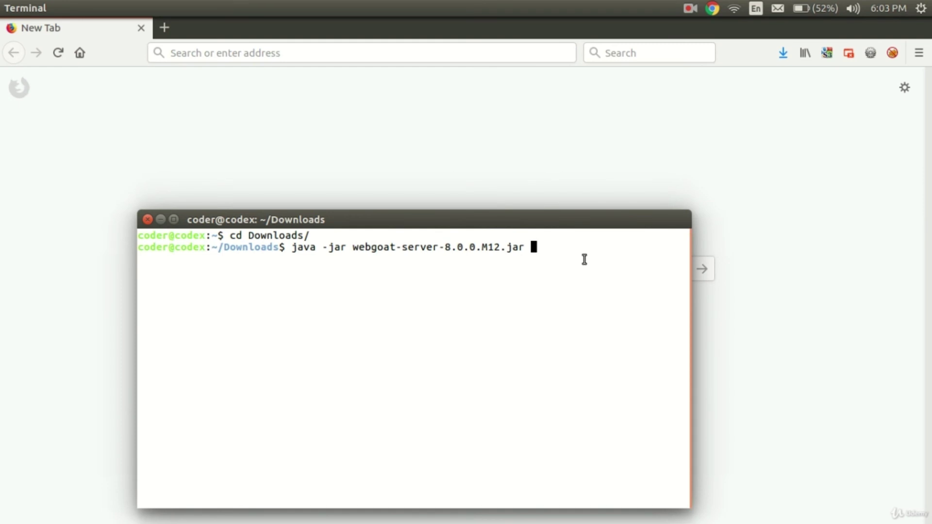
key(Return)
click(689, 8)
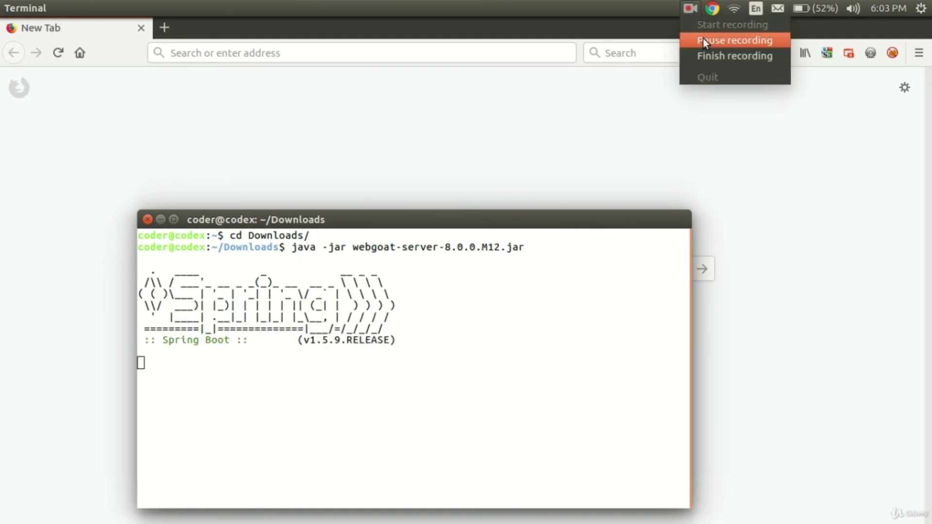
click(702, 40)
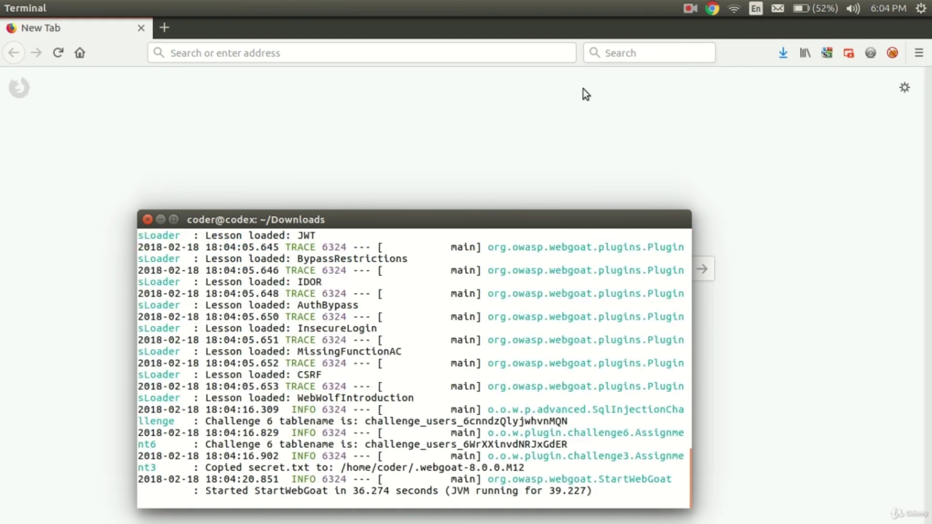
- Move the terminal window up and load 127.0.0.1:8080/WebGoat in Firefox
drag(373, 216, 384, 177)
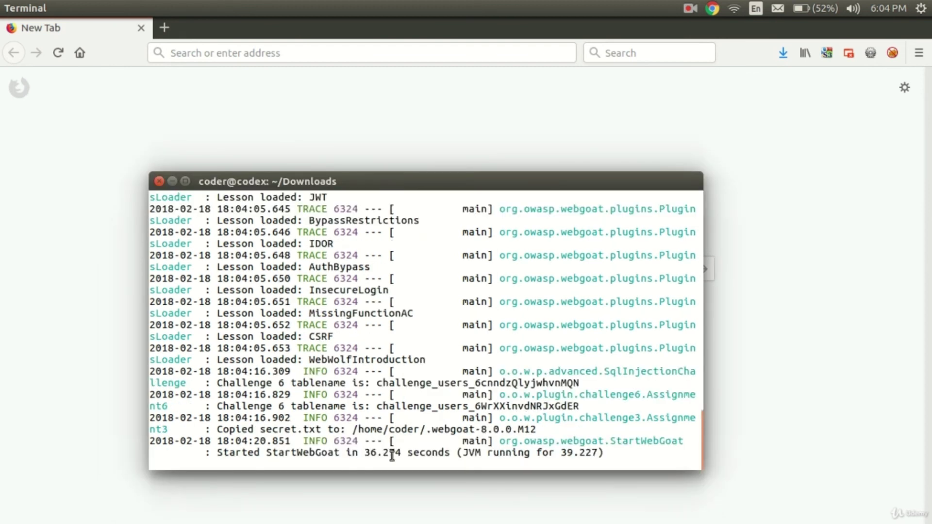
click(344, 60)
text(127.0.0.1/)
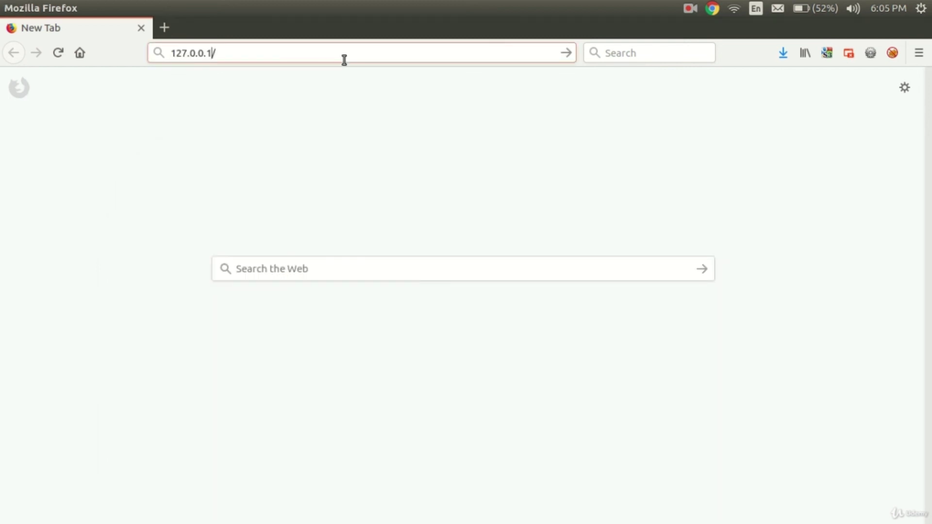
text(:808)
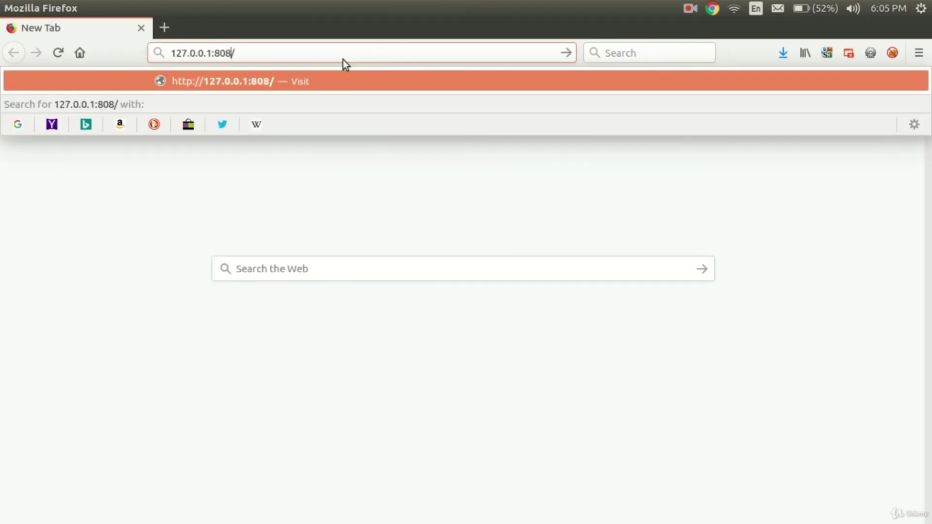
text(0)
key(End)
text(WebGoat)
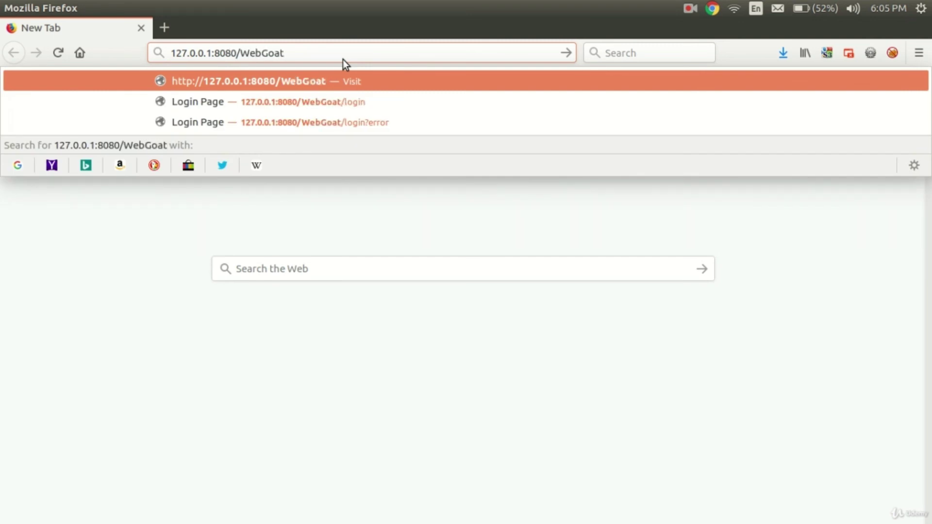
key(Return)
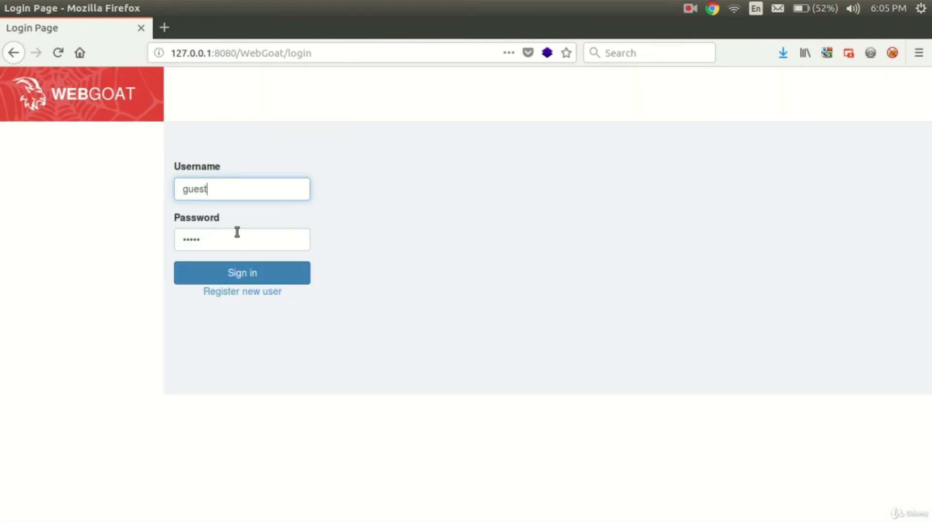
- Replace the prefilled username in the WebGoat login form with the account's username and enter the account password
double_click(226, 190)
key(BackSpace)
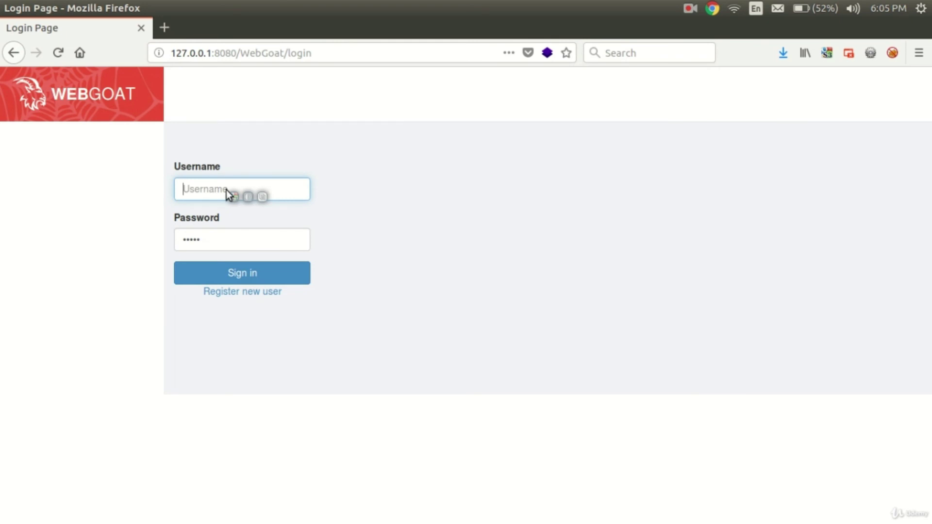
text(john400)
key(Tab)
text(•••)
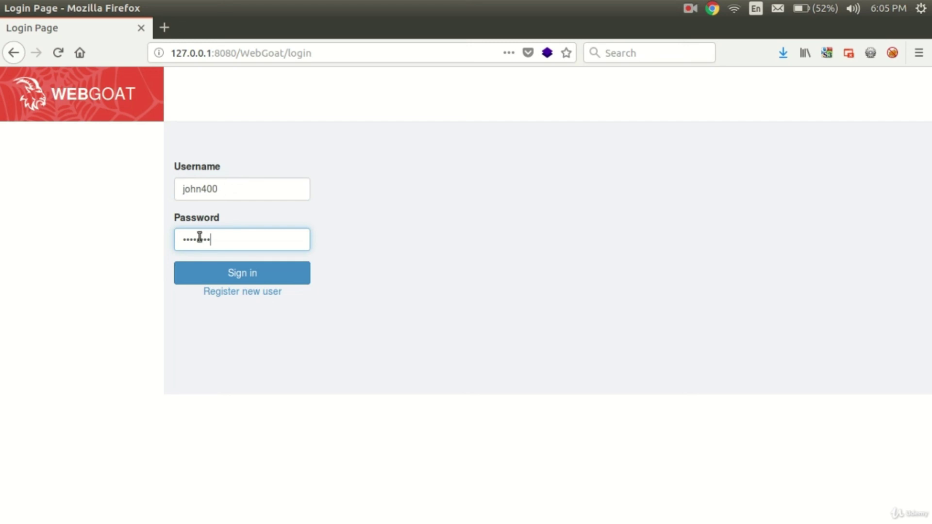
- Turn on request interception in Burp Suite and submit the WebGoat login form in Firefox to capture the login request
mouse_move(25, 409)
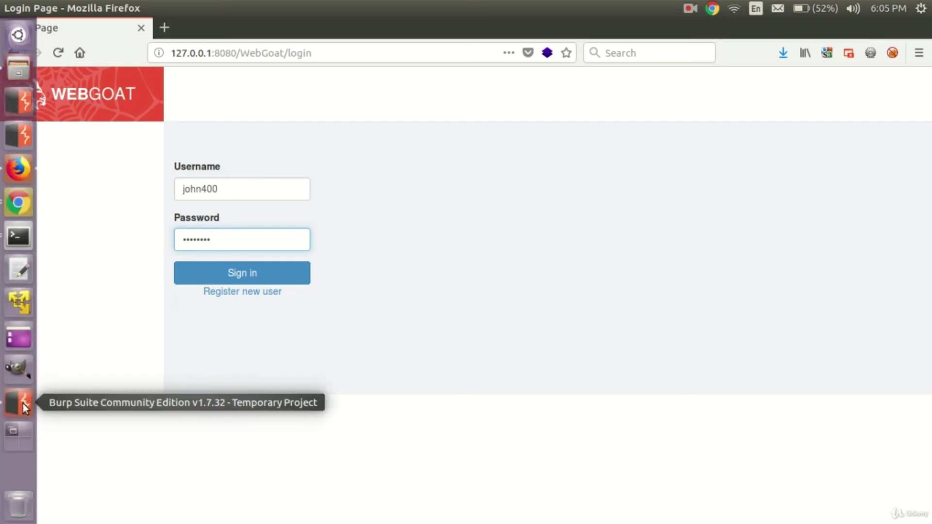
click(26, 408)
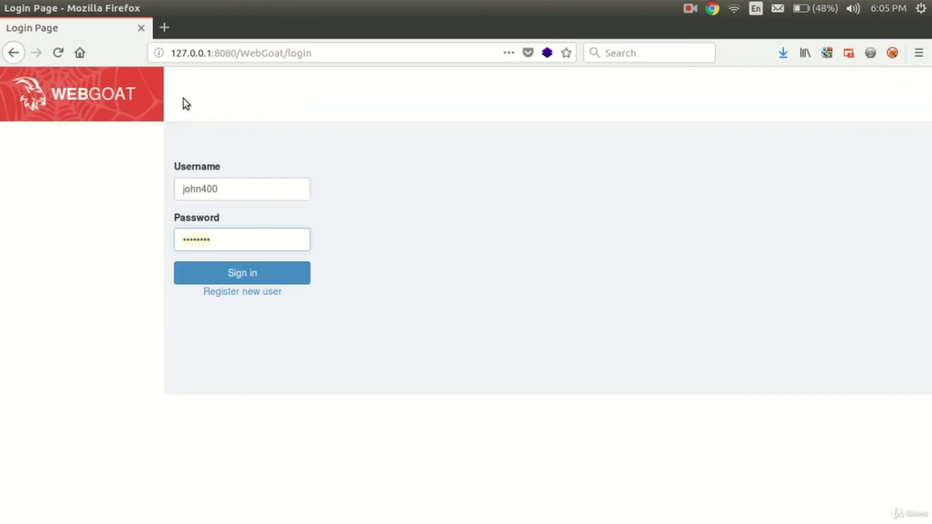
click(288, 277)
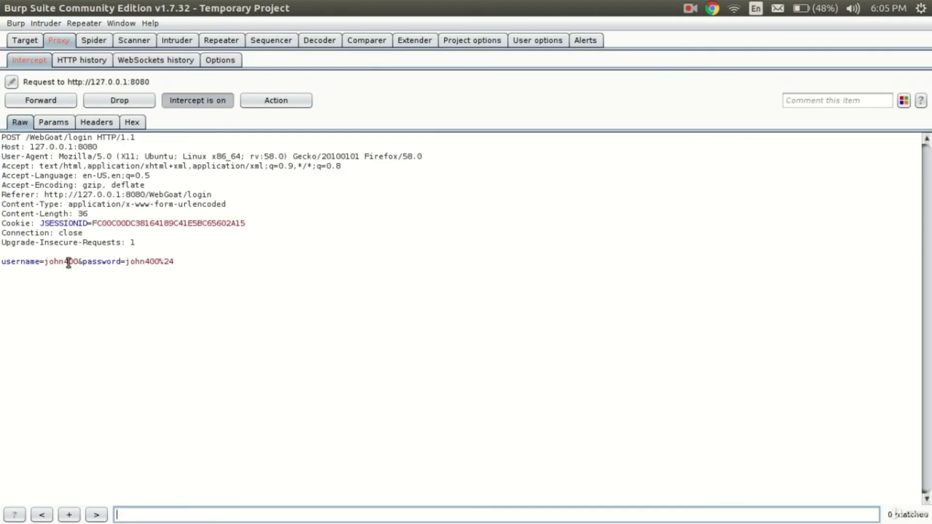
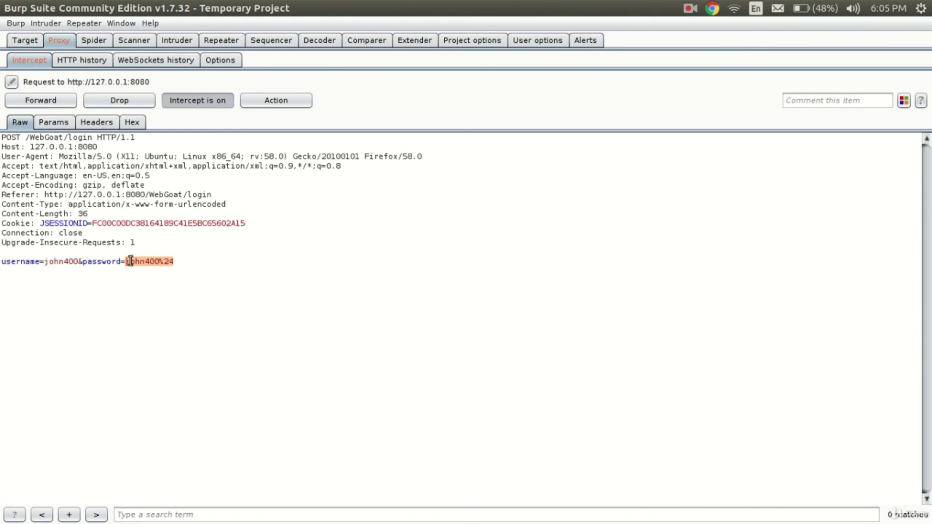
- Highlight the password value in the intercepted WebGoat login request and compare the captured credentials with the login form in Firefox
click(127, 262)
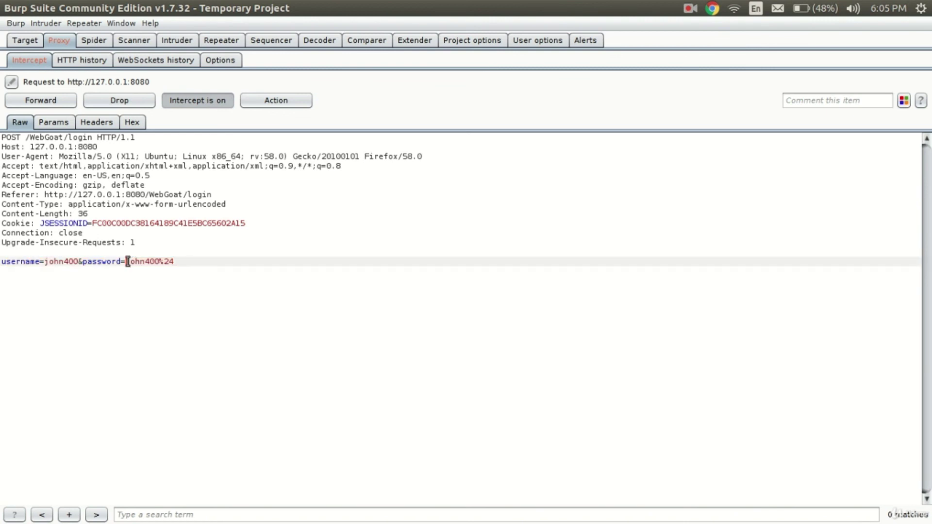
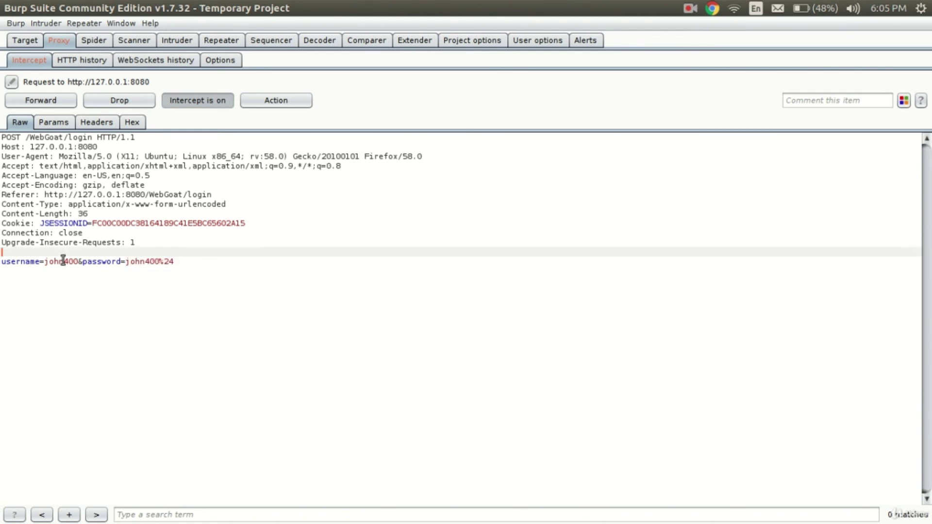
double_click(146, 262)
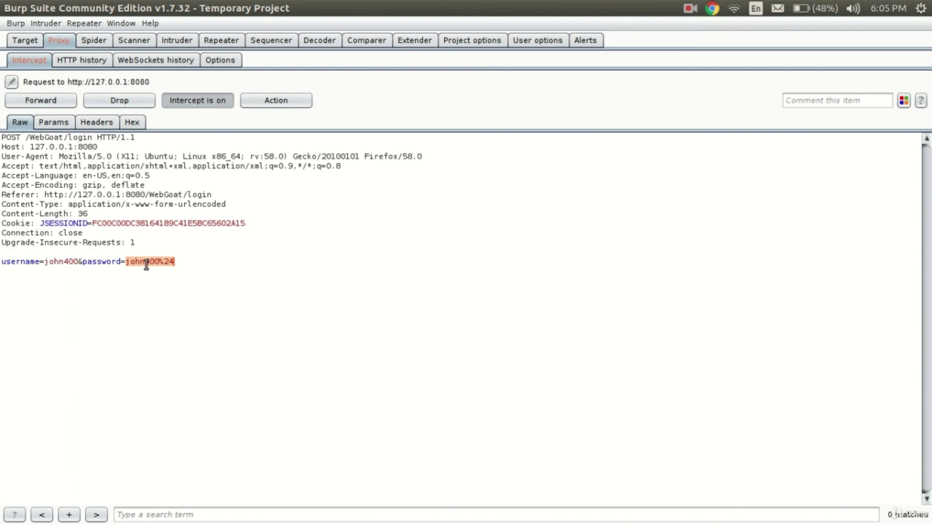
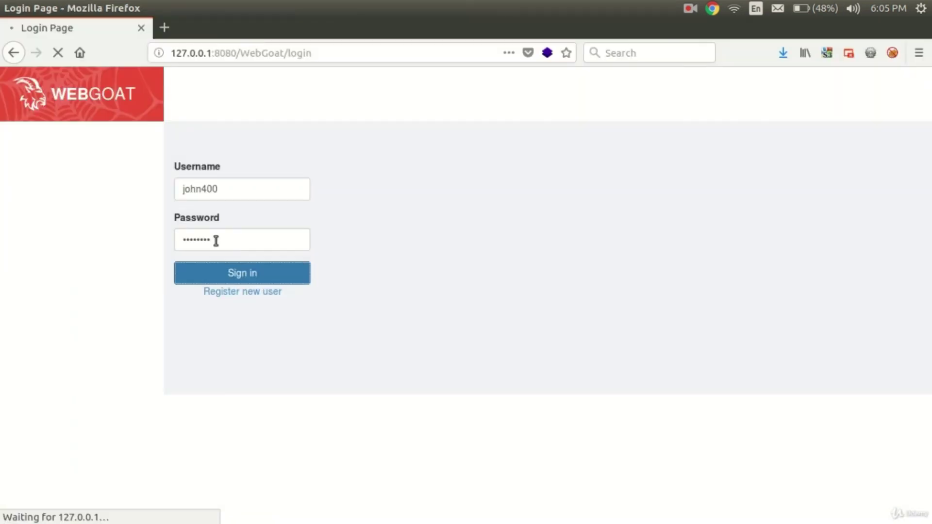
key(alt+Tab)
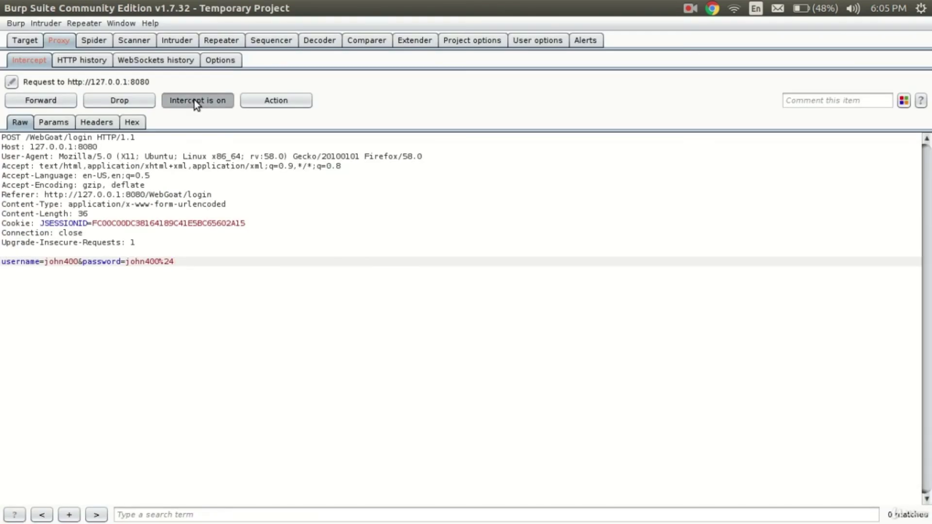
- Look over Burp Suite's Target site map, Spider controls and Scanner overview, ending back at the Proxy tool
click(32, 43)
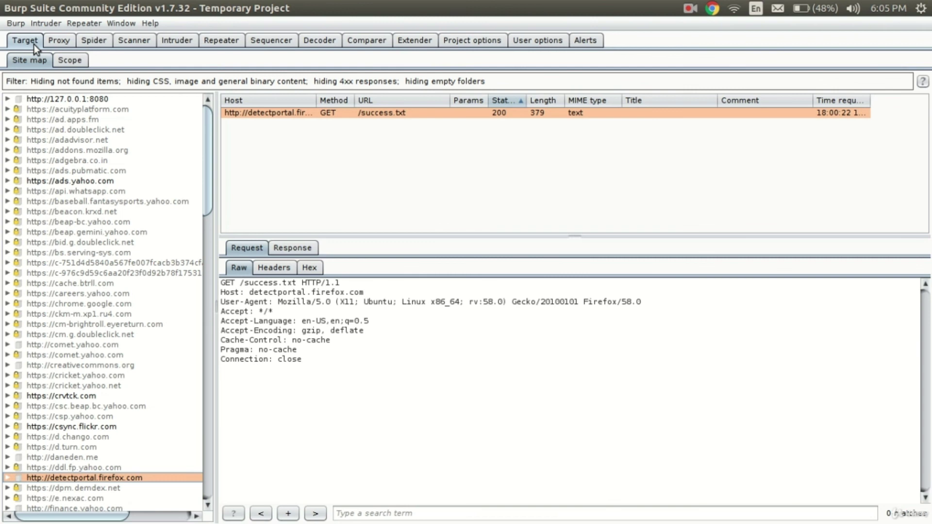
click(106, 42)
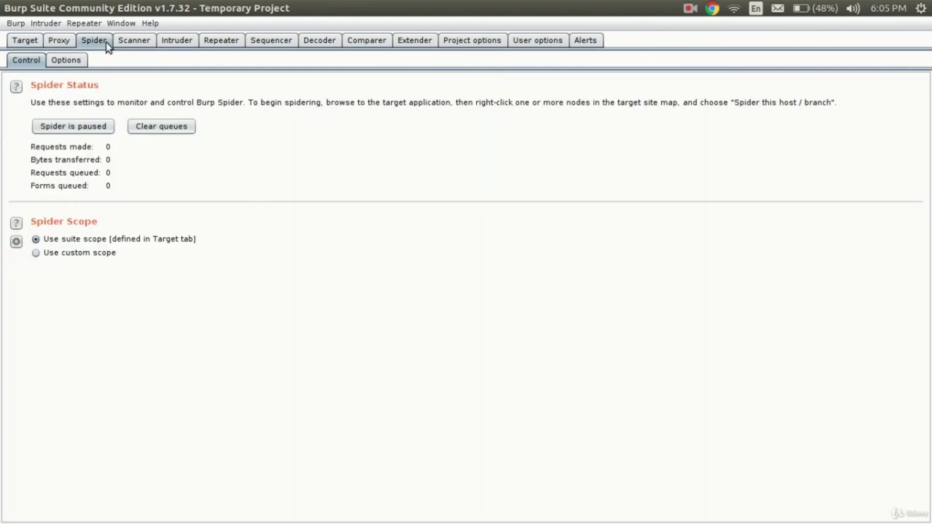
click(131, 41)
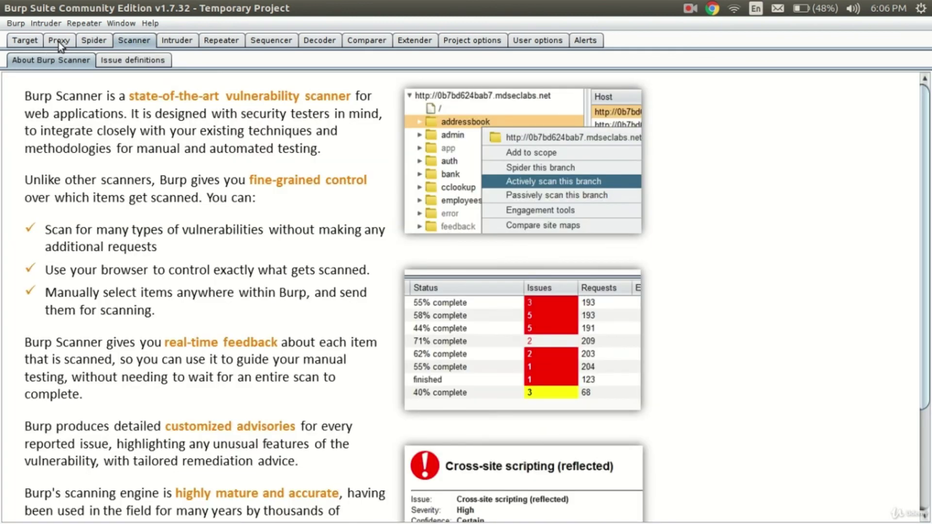
click(58, 42)
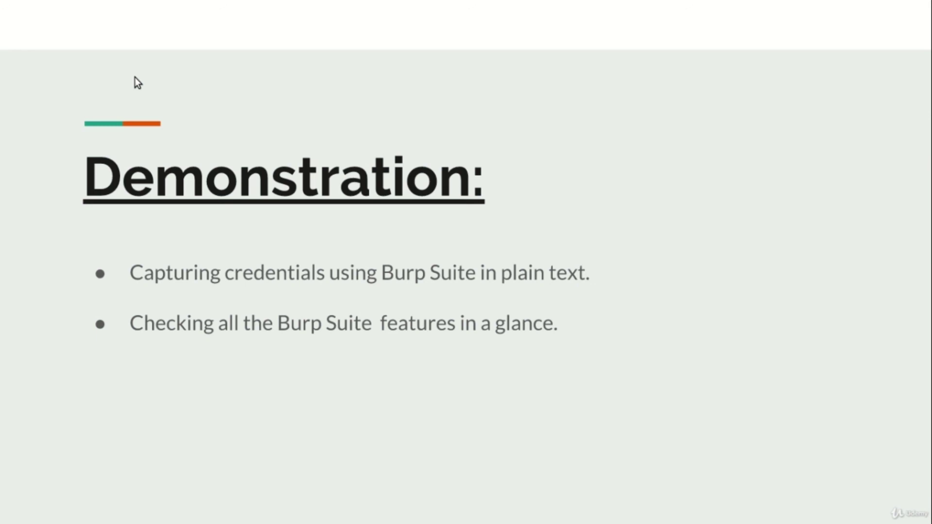
key(Right)
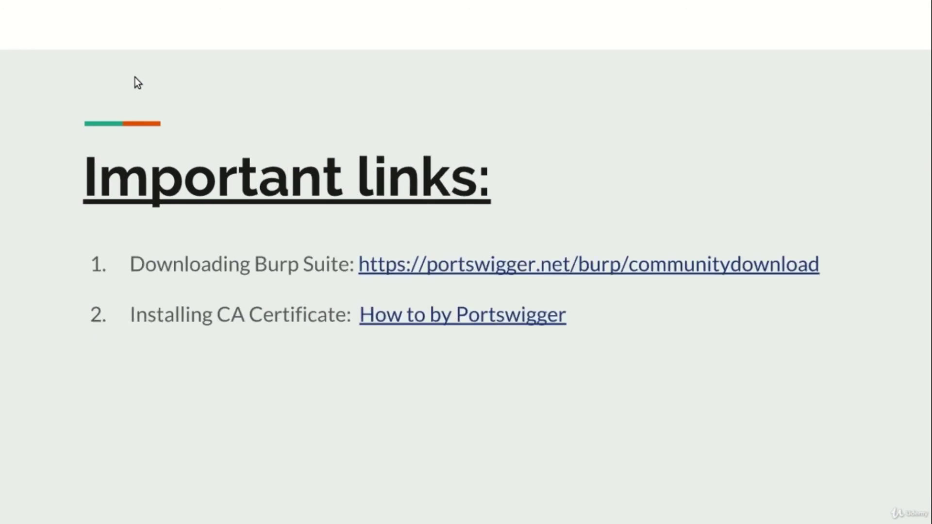